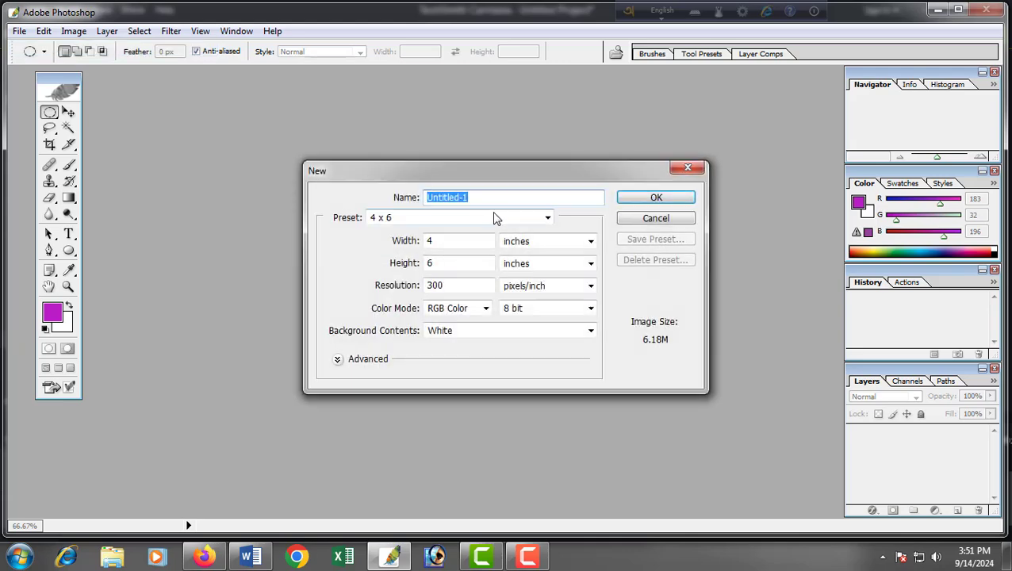
Step: Create a new document from the 4 x 6 preset at 300 pixels/inch with a white background
click(499, 219)
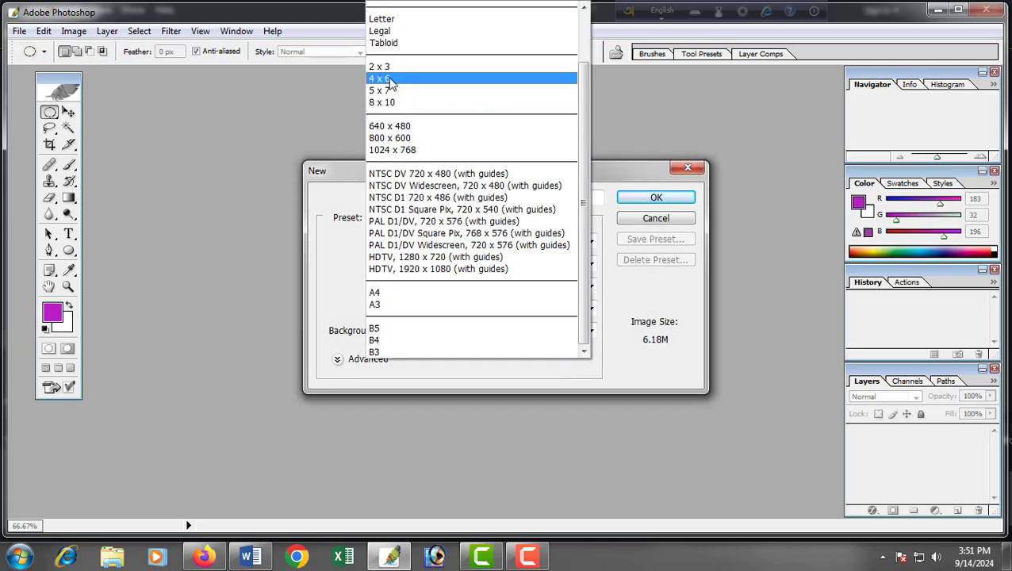
click(385, 78)
click(674, 198)
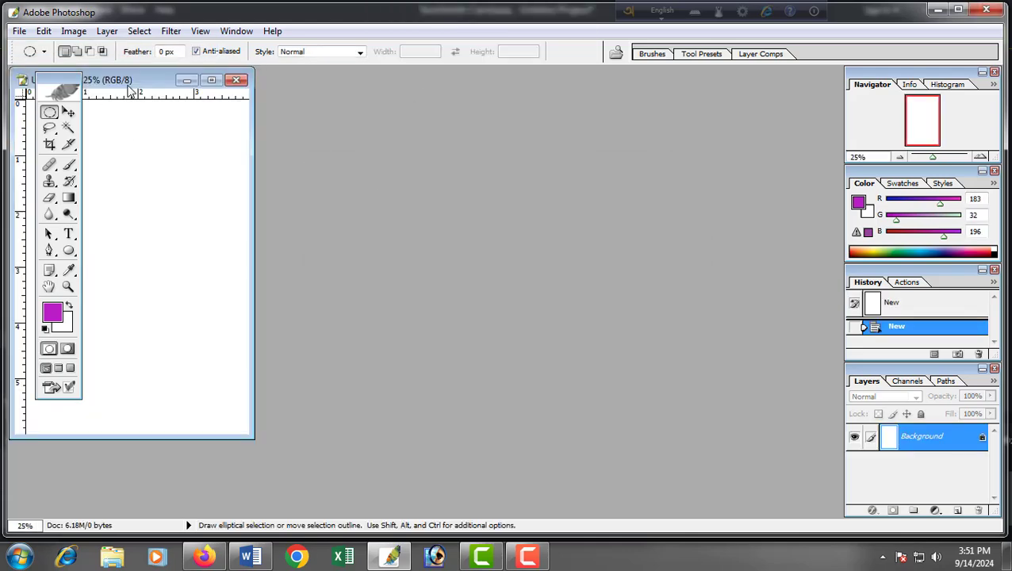
Step: Add a horizontal guide at 3 inches and a vertical guide at 2 inches, and enlarge and reposition the document window
drag(128, 85, 438, 282)
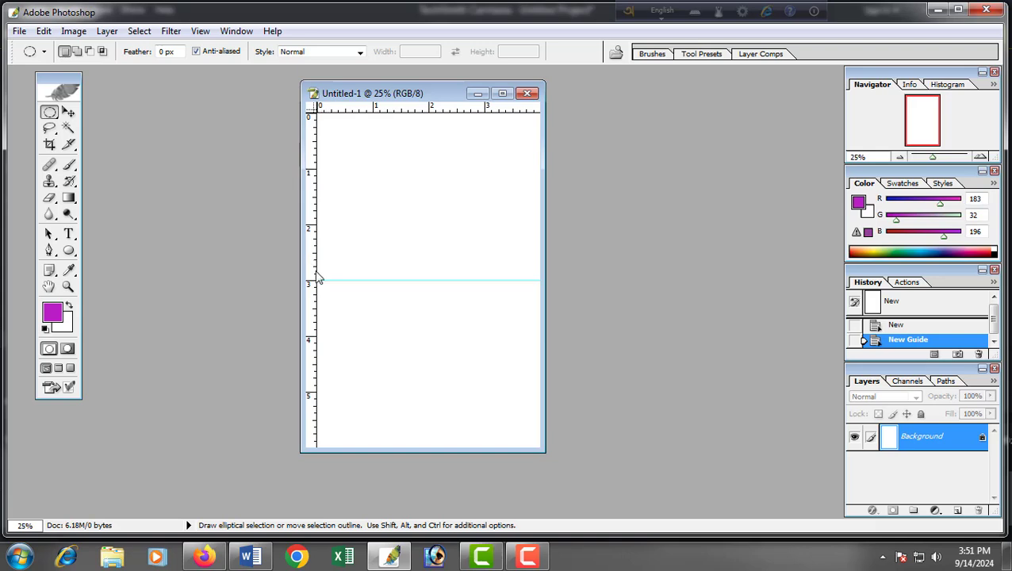
drag(316, 276, 430, 283)
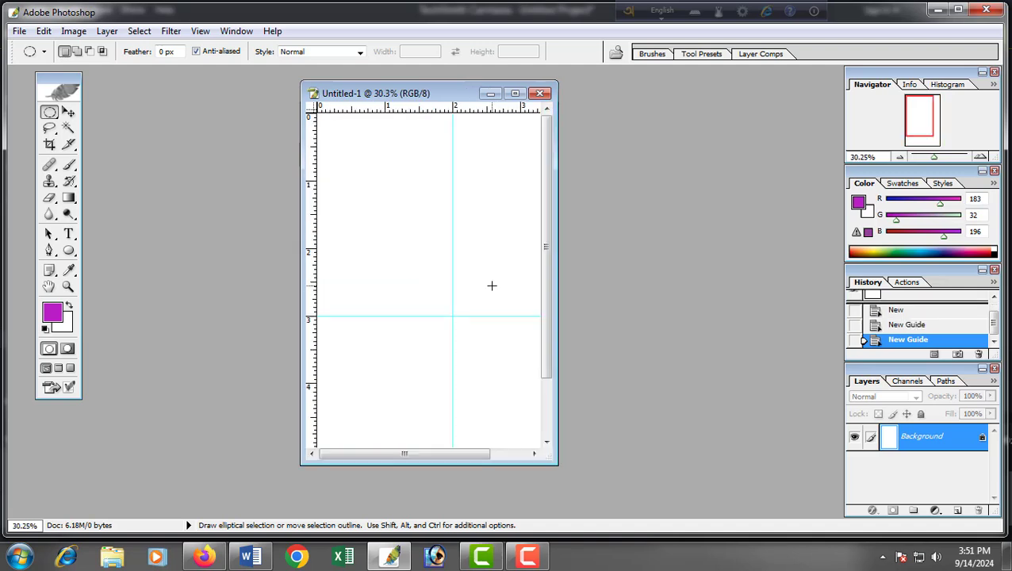
drag(546, 452, 614, 521)
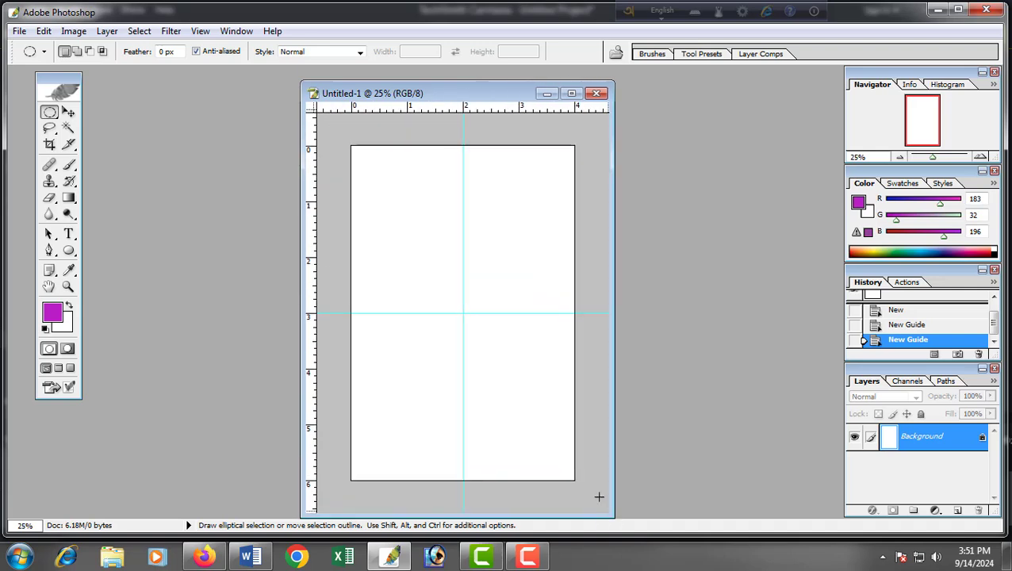
scroll(595, 490, up, 4)
drag(507, 93, 468, 66)
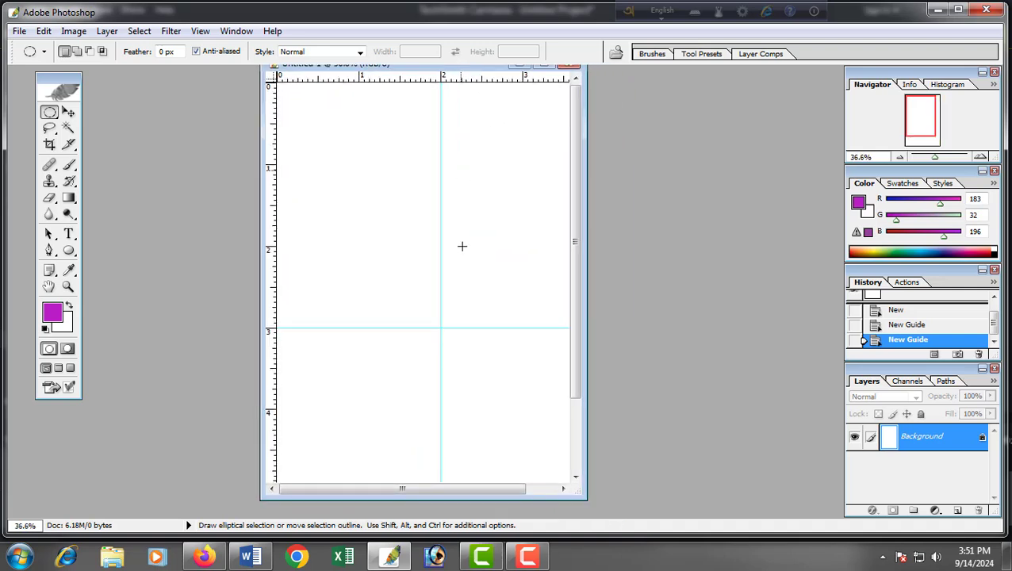
scroll(461, 243, down, 2)
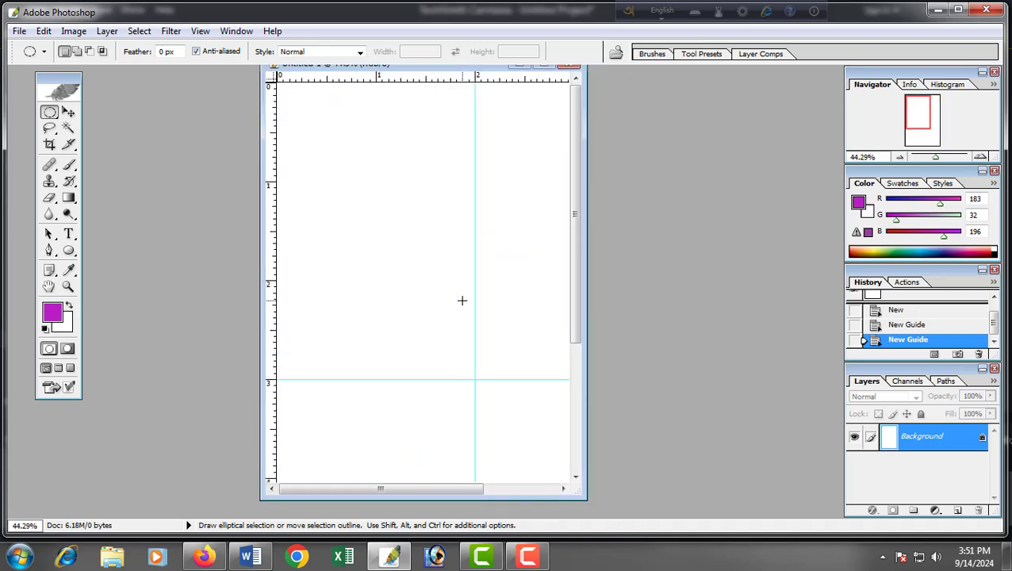
Step: Add a new layer and draw a circular selection about 2.25 inches wide, centred on the guides' intersection
click(958, 512)
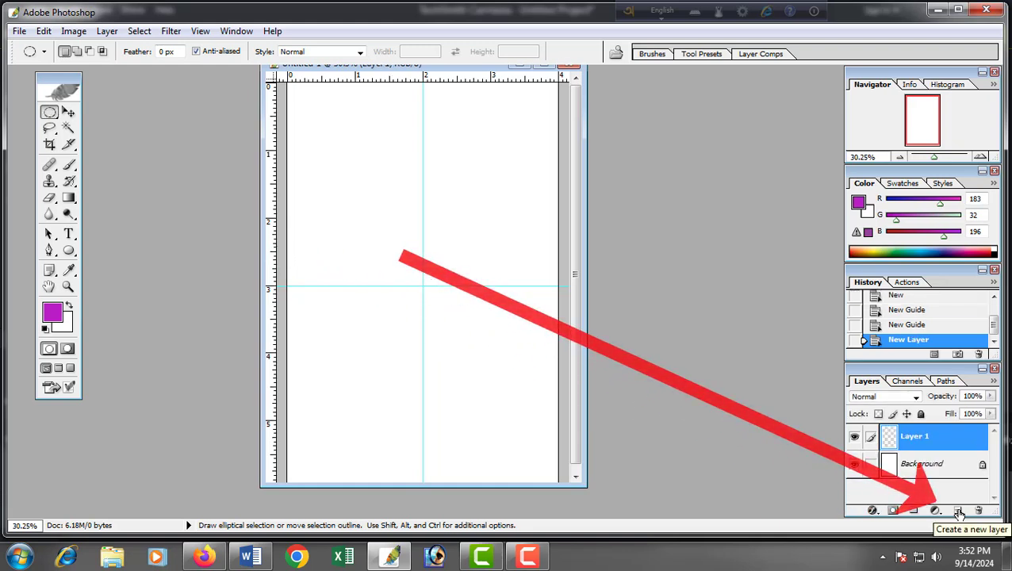
click(51, 113)
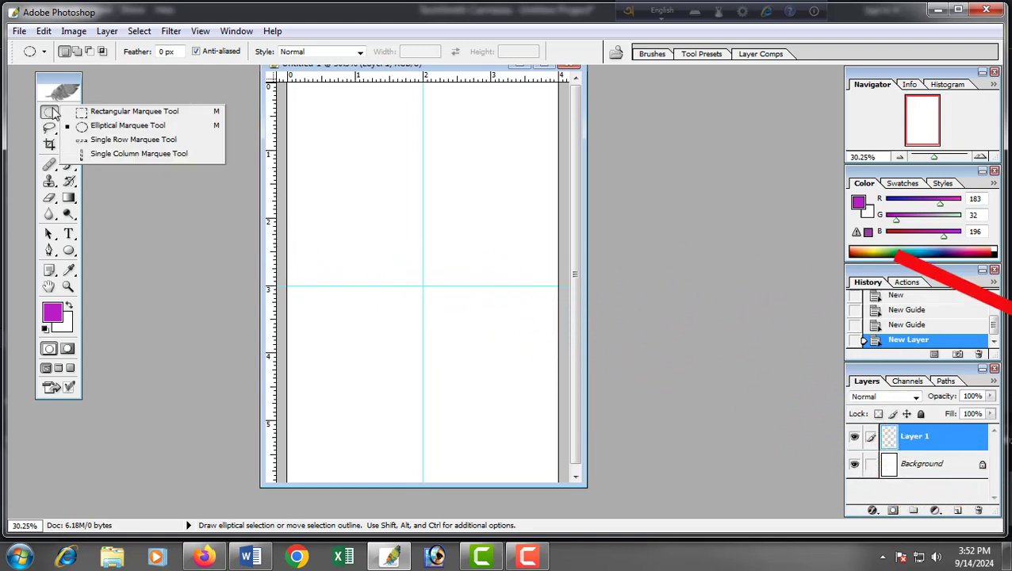
click(112, 127)
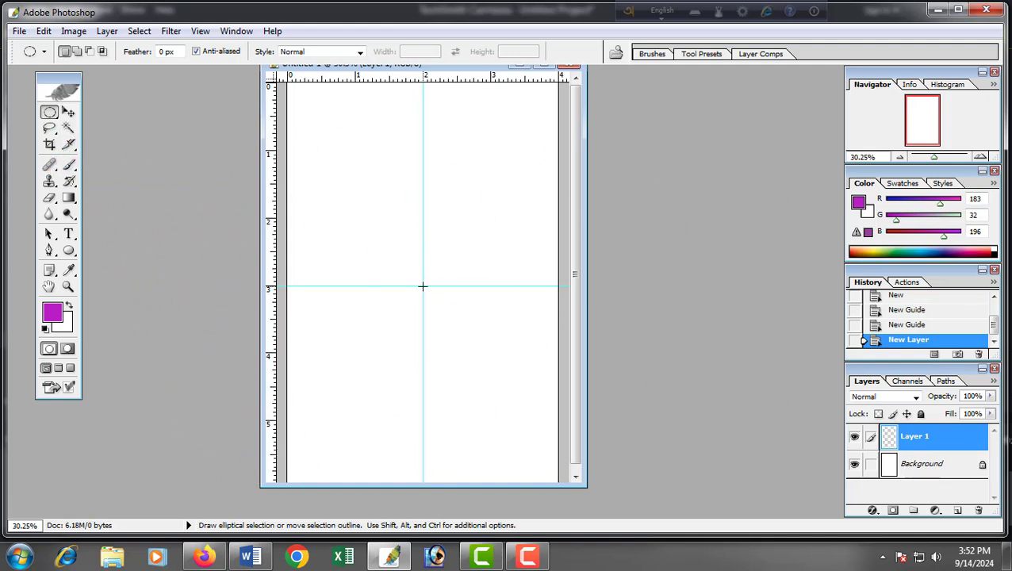
key(alt+shift)
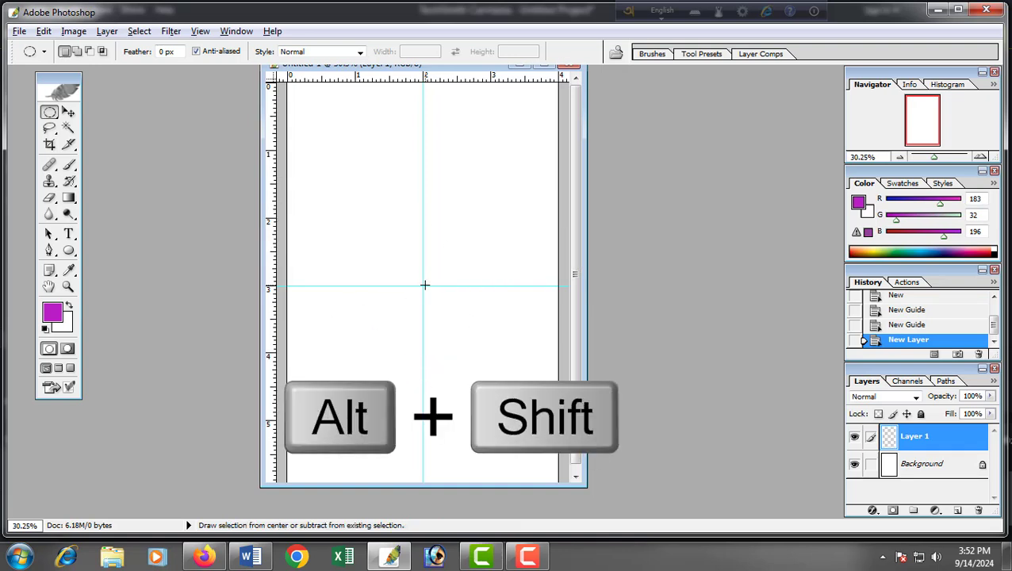
key(alt+shift)
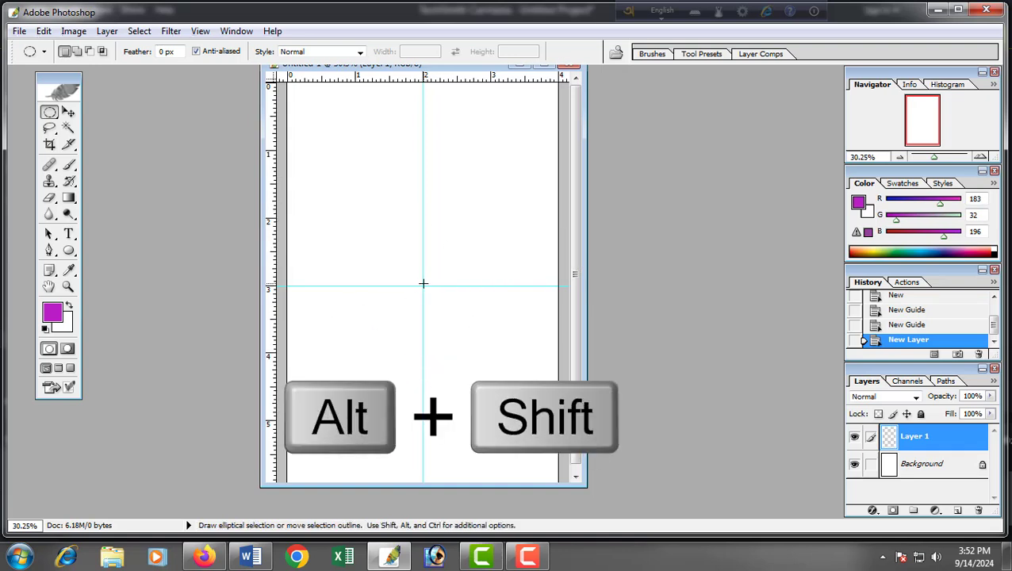
key(alt+shift)
drag(423, 283, 499, 360)
Step: Stroke the circular selection with a 7 px purple line (B81DC6) at the Center location
click(43, 31)
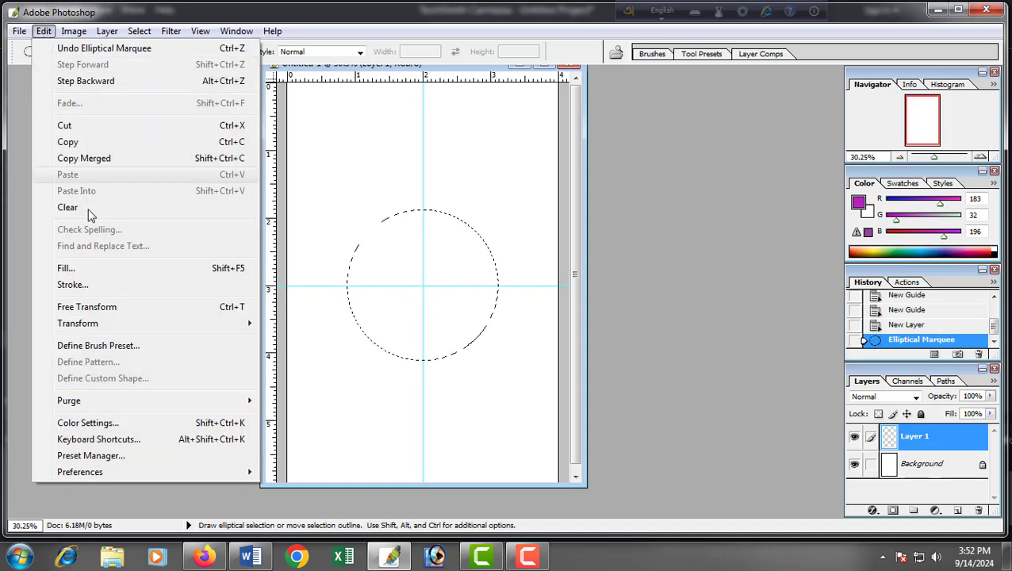
click(72, 285)
drag(476, 166, 600, 122)
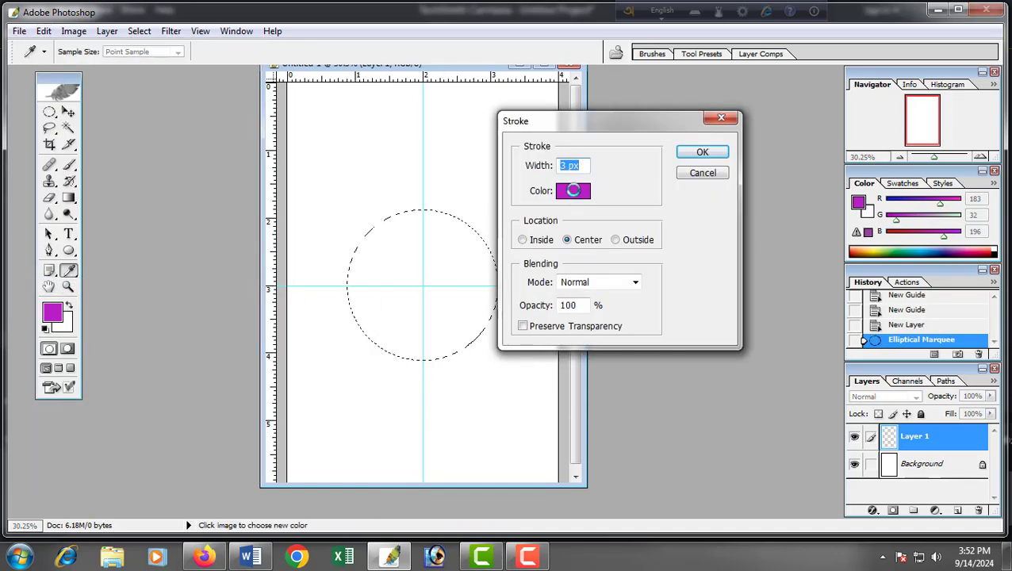
click(540, 339)
drag(483, 232, 496, 228)
click(651, 181)
key(BackSpace)
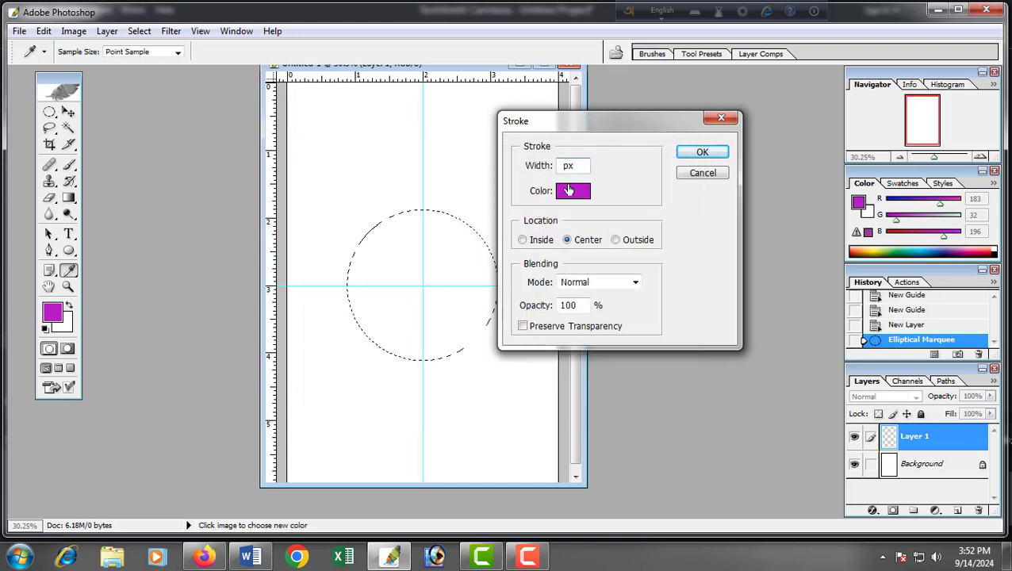
key(BackSpace)
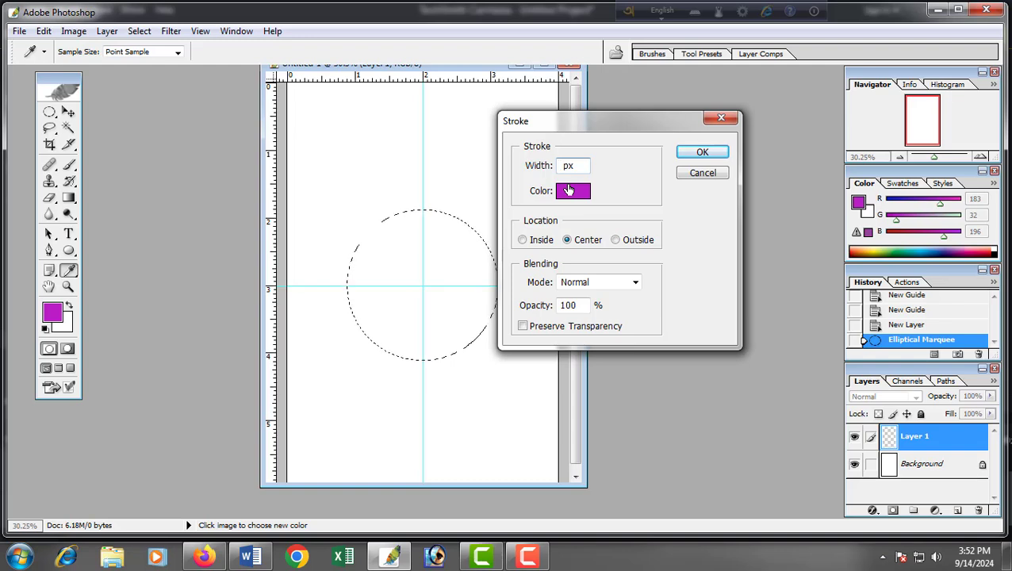
click(702, 151)
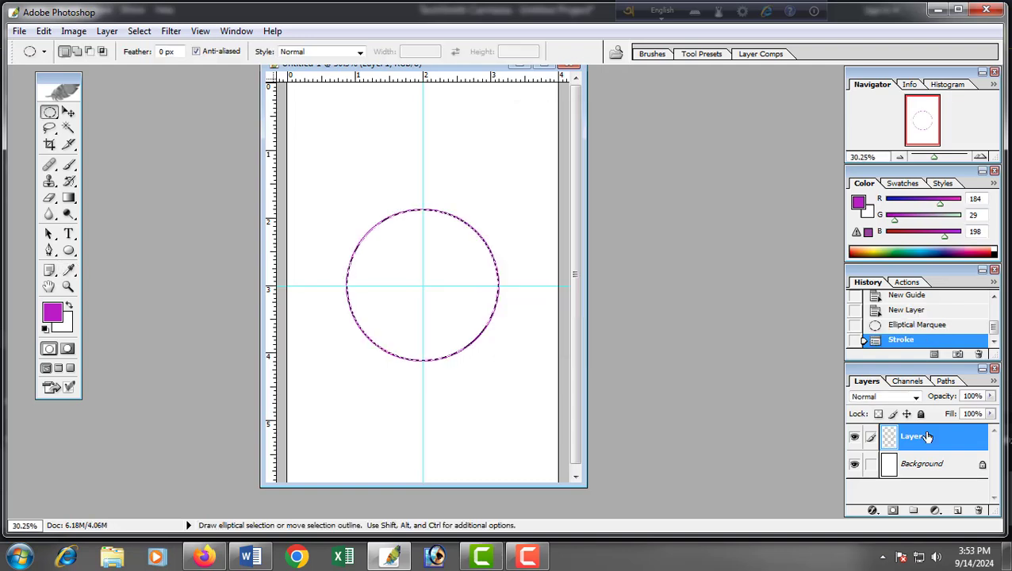
Step: Duplicate Layer 1 and scale the copied circle proportionally about its centre to 96.1%
right_click(928, 439)
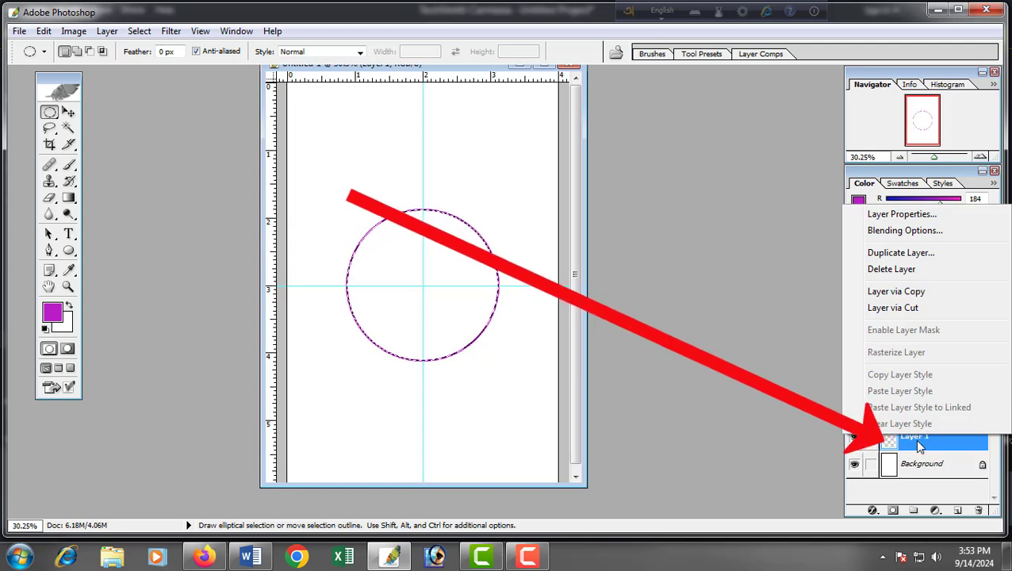
click(902, 254)
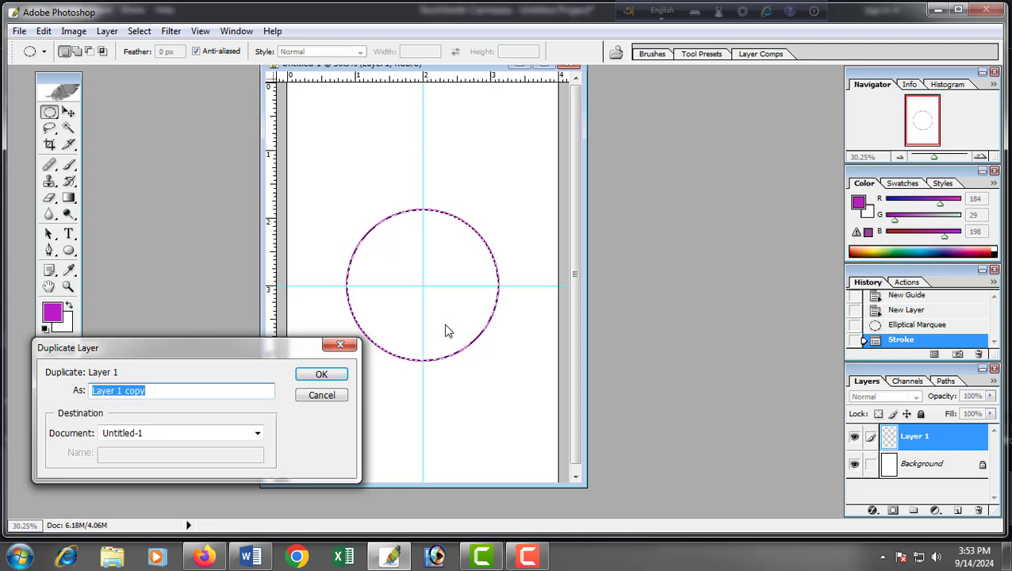
click(330, 375)
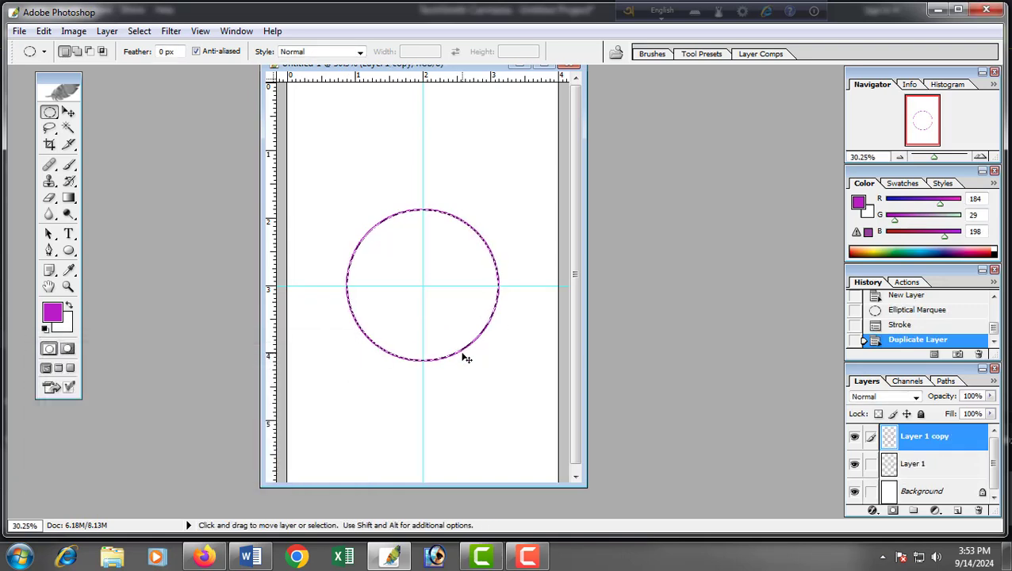
key(ctrl+t)
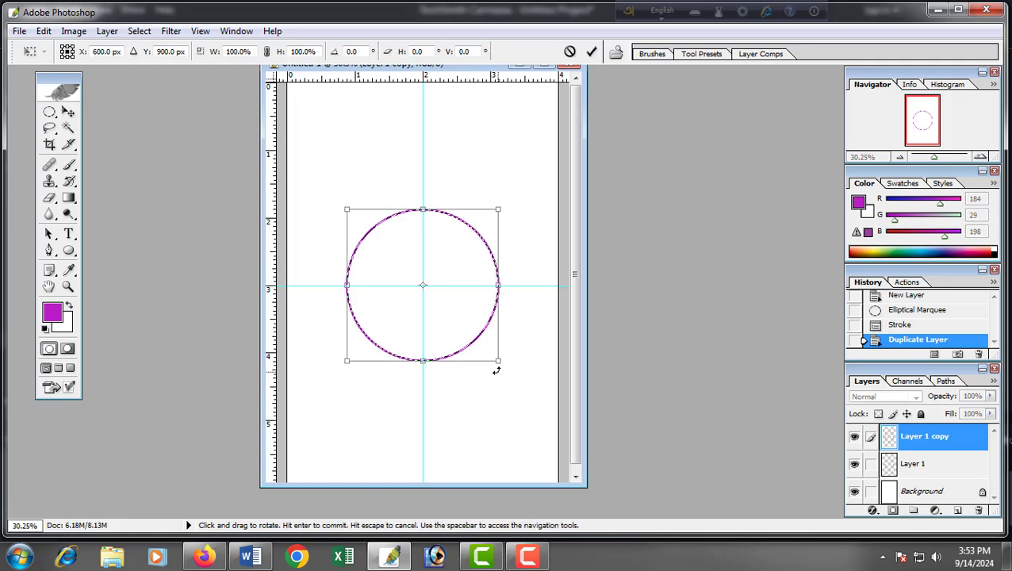
key(alt+shift)
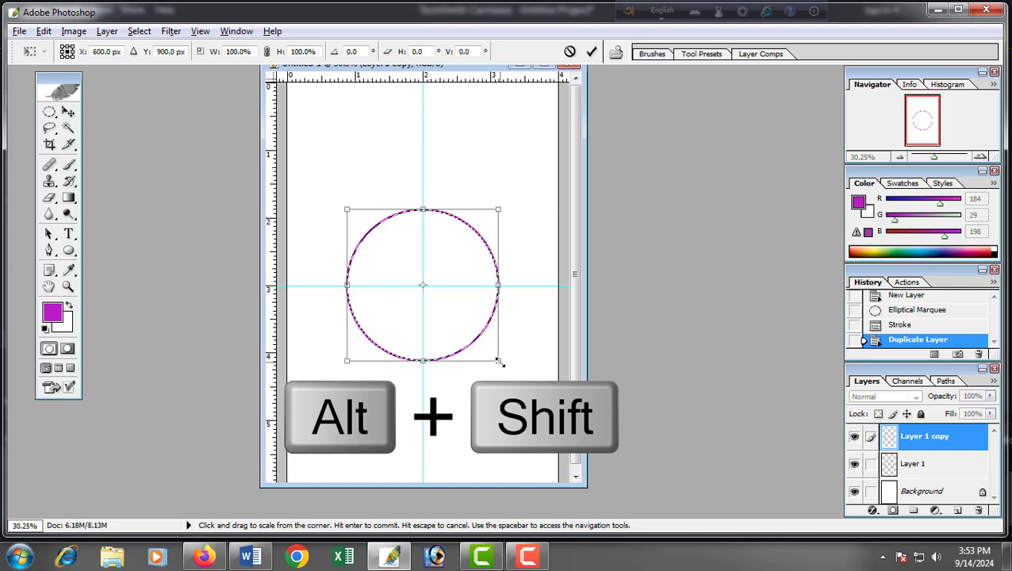
drag(499, 362, 498, 359)
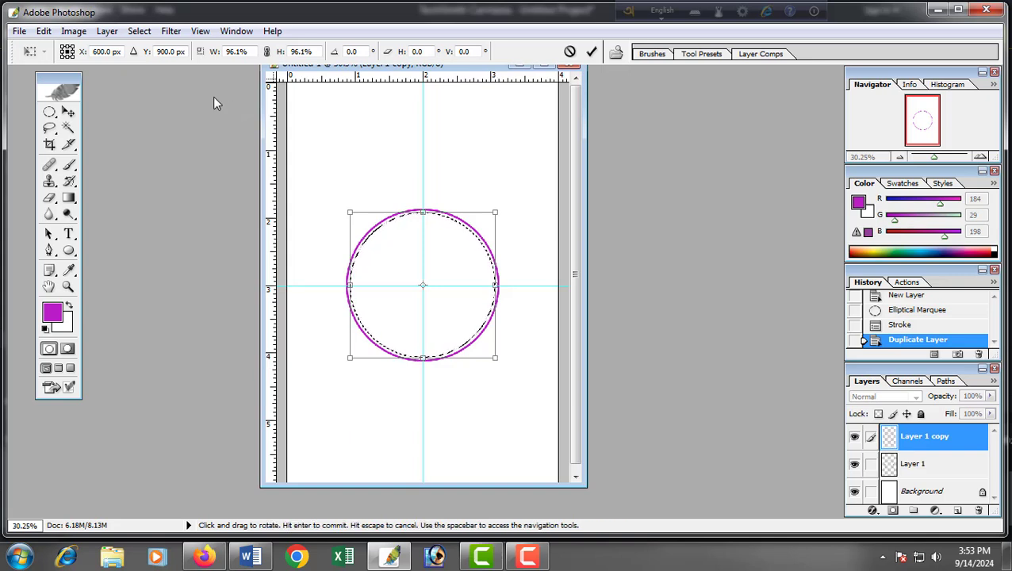
key(Return)
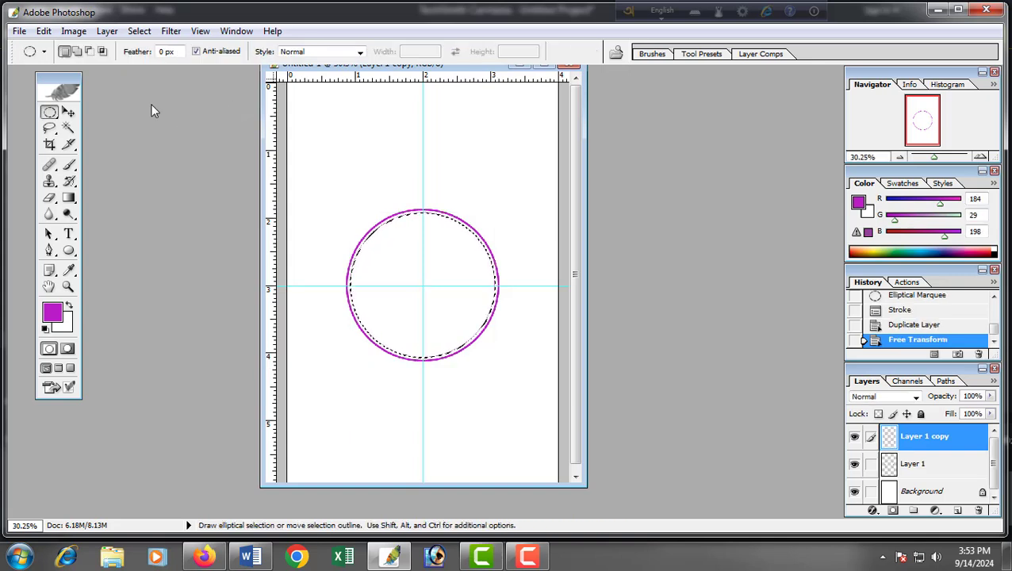
Step: Stroke the reduced circle's selection on Layer 1 copy with a 3 px line in the same purple at the Center location
click(44, 31)
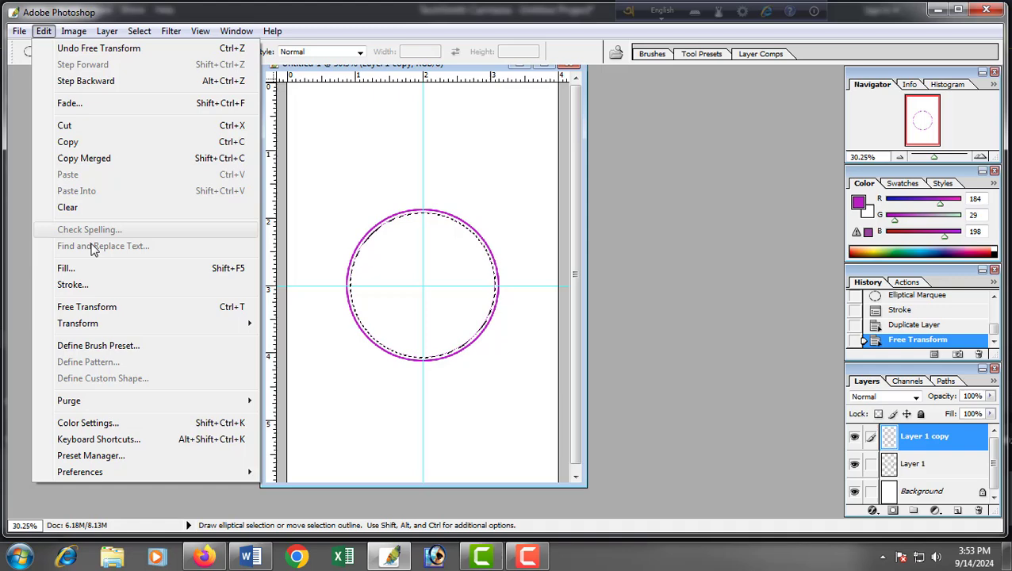
click(77, 287)
click(573, 191)
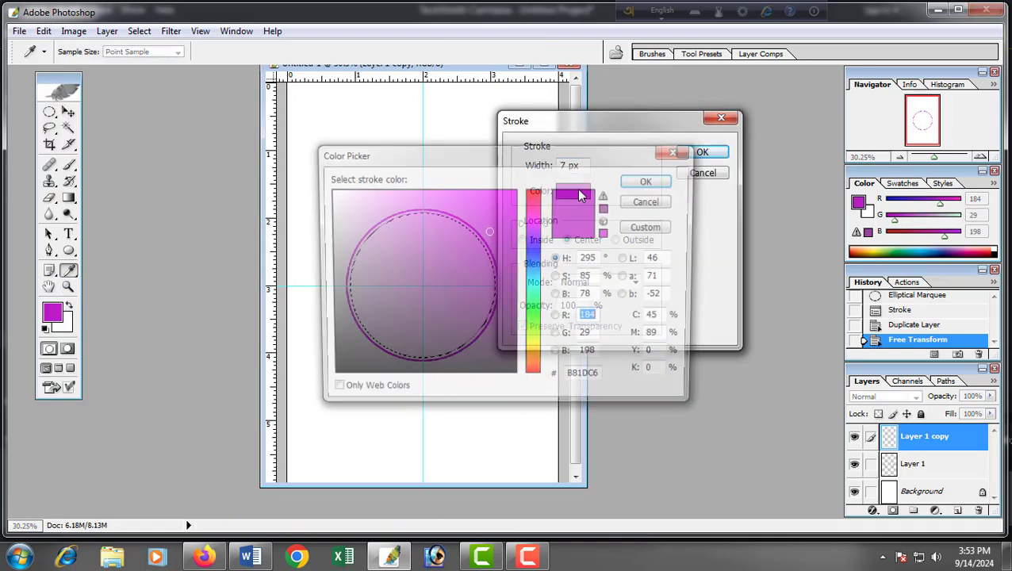
click(651, 181)
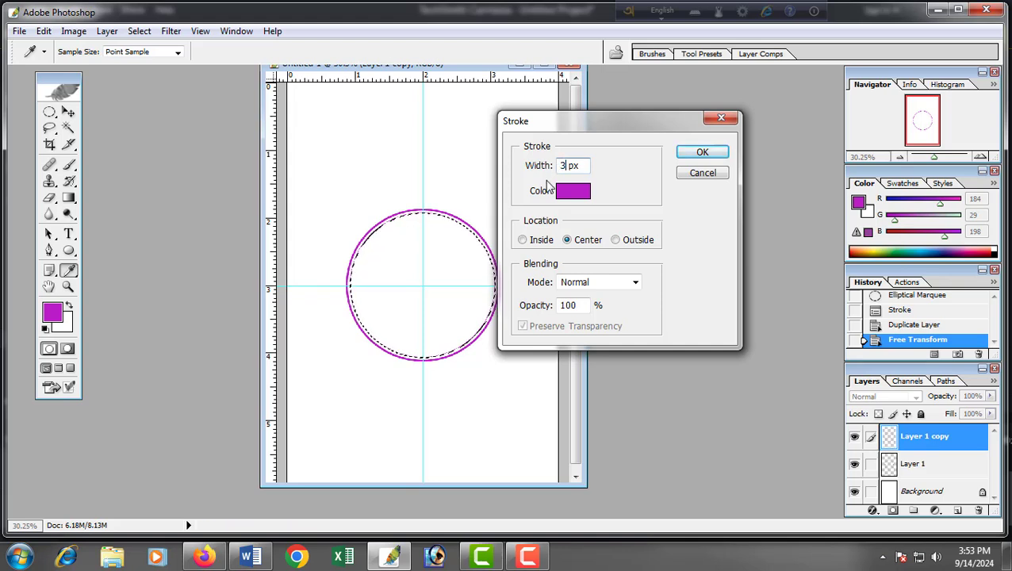
text(3)
click(703, 153)
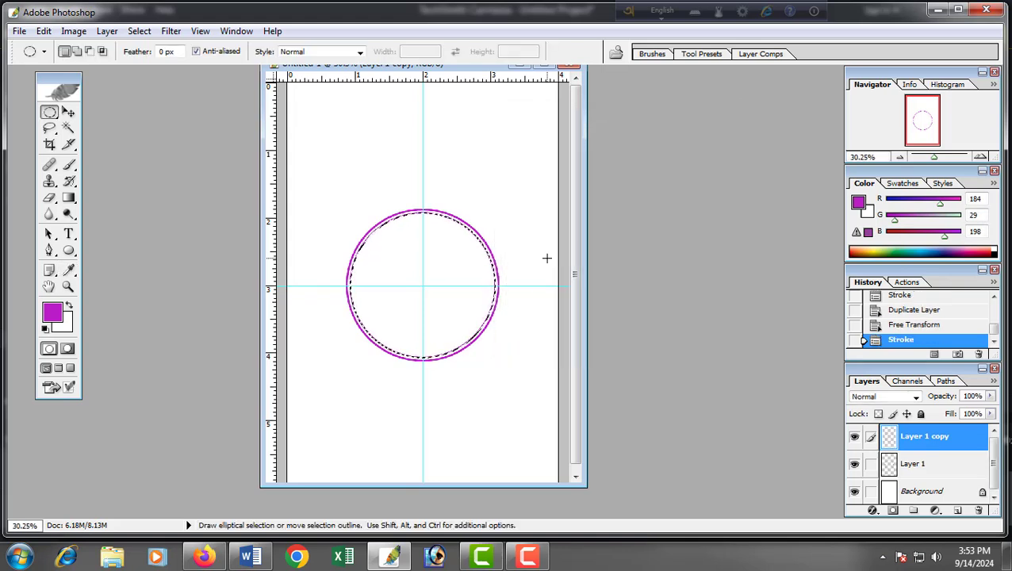
Step: Duplicate Layer 1 copy and scale the new circle proportionally about its centre to 52%
right_click(927, 441)
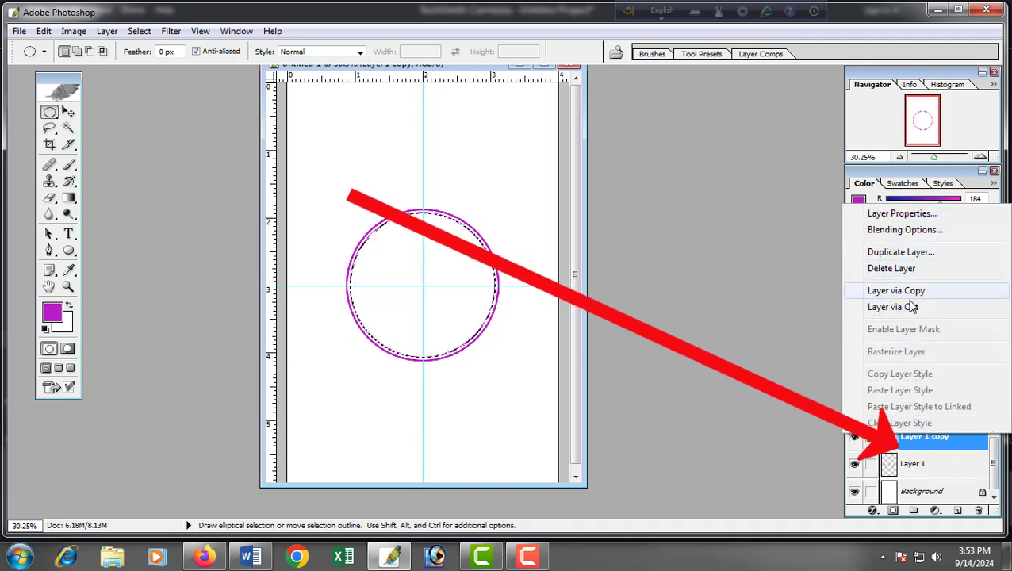
click(901, 253)
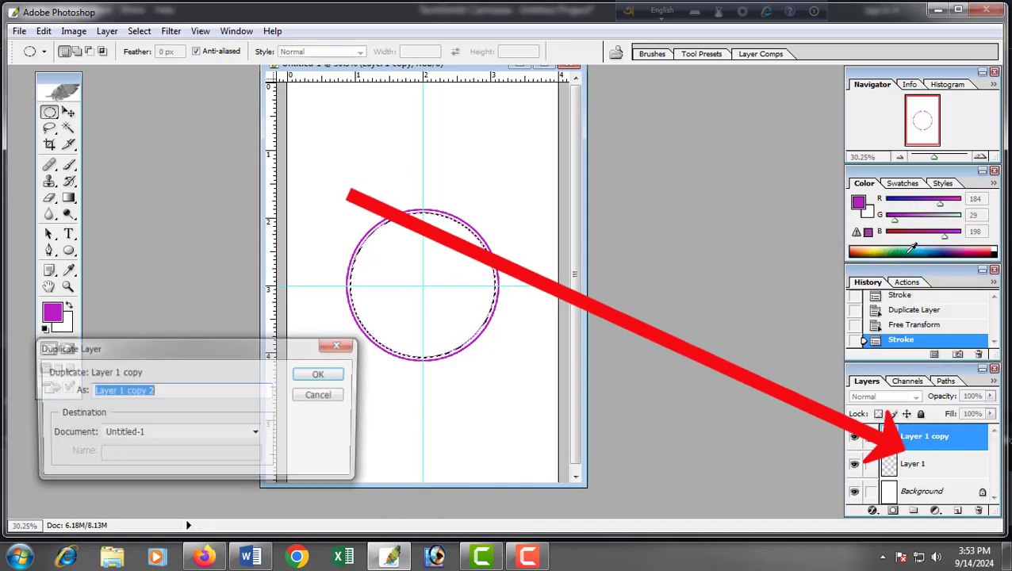
click(323, 376)
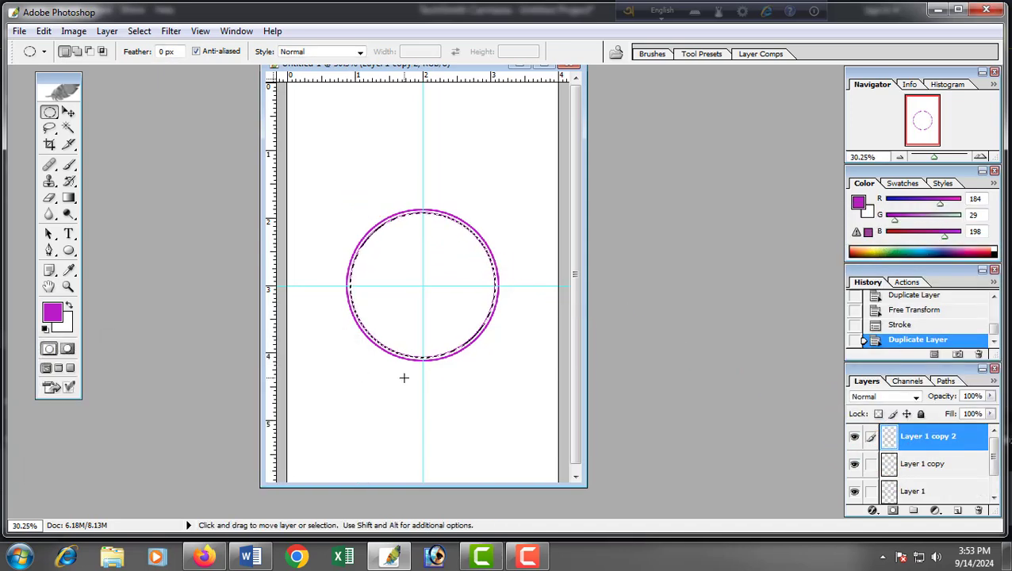
key(ctrl+t)
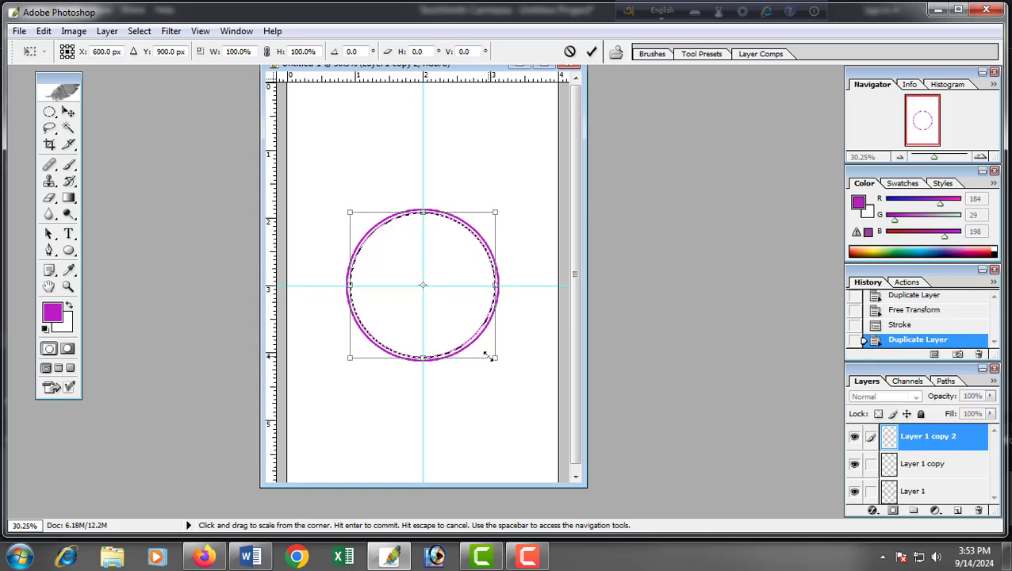
drag(489, 357, 451, 334)
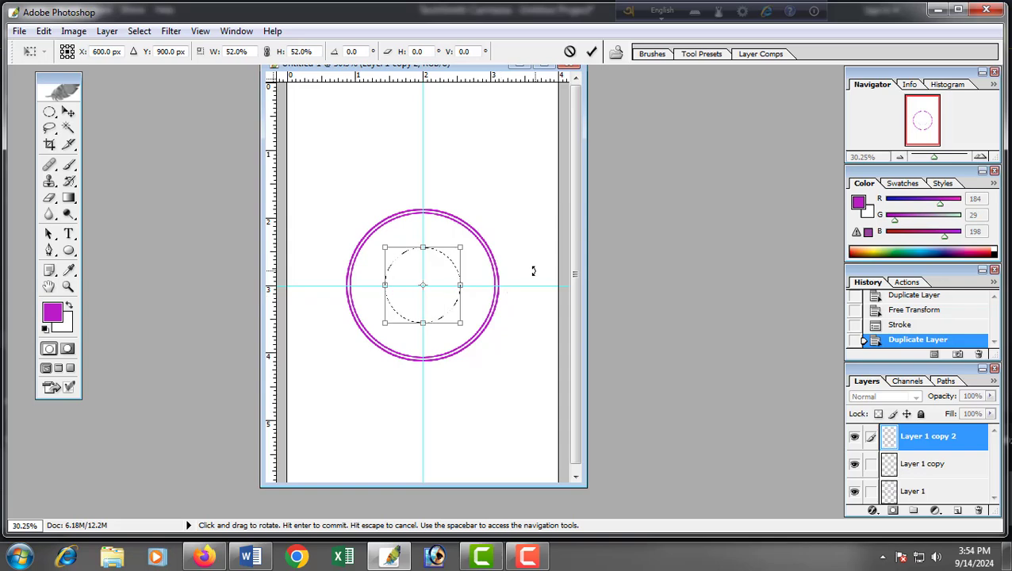
key(Return)
Step: Stroke the 52% circle selection on Layer 1 copy 2 with a 7 px purple line at the Center location and deselect it
click(44, 31)
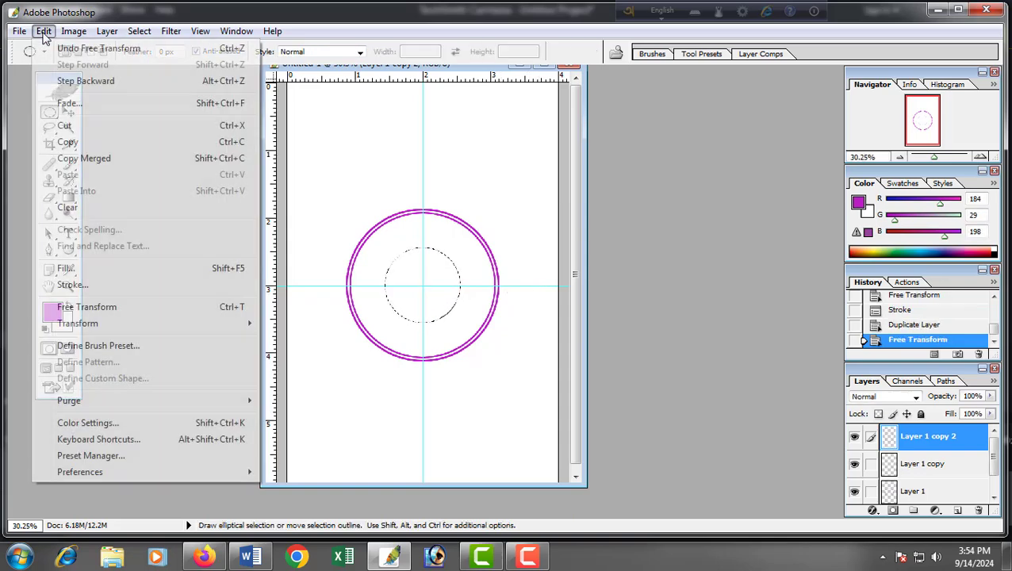
click(70, 286)
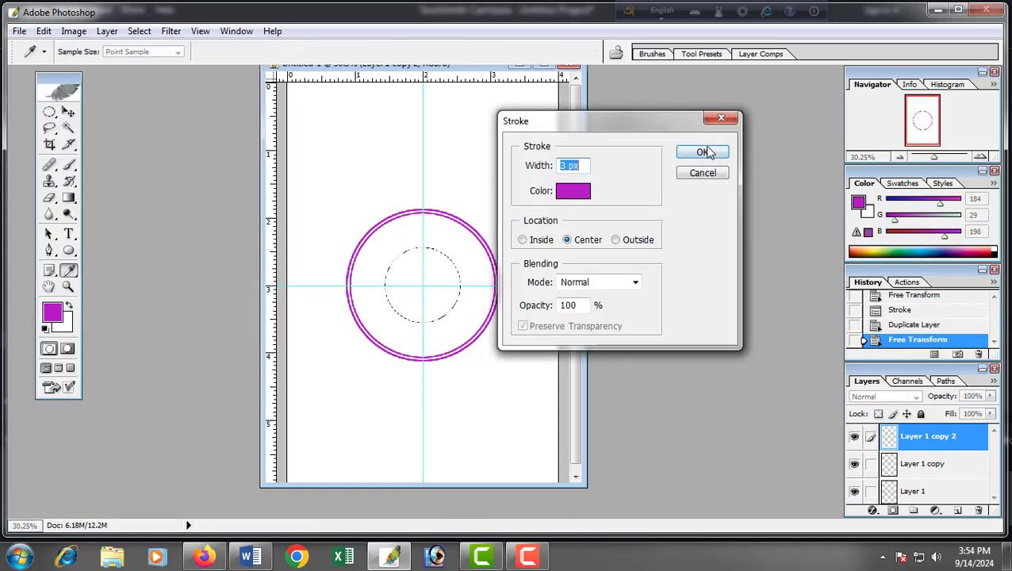
drag(568, 168, 549, 173)
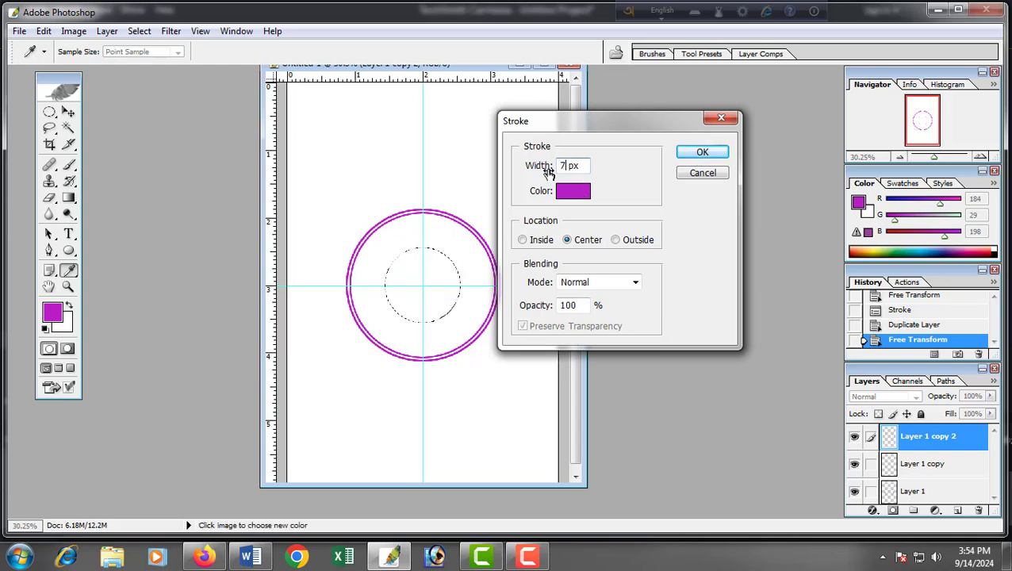
text(7)
click(703, 152)
key(ctrl+d)
Step: Draw a circular path with the Ellipse tool from the guide intersection, slightly larger than the inner ring
click(69, 251)
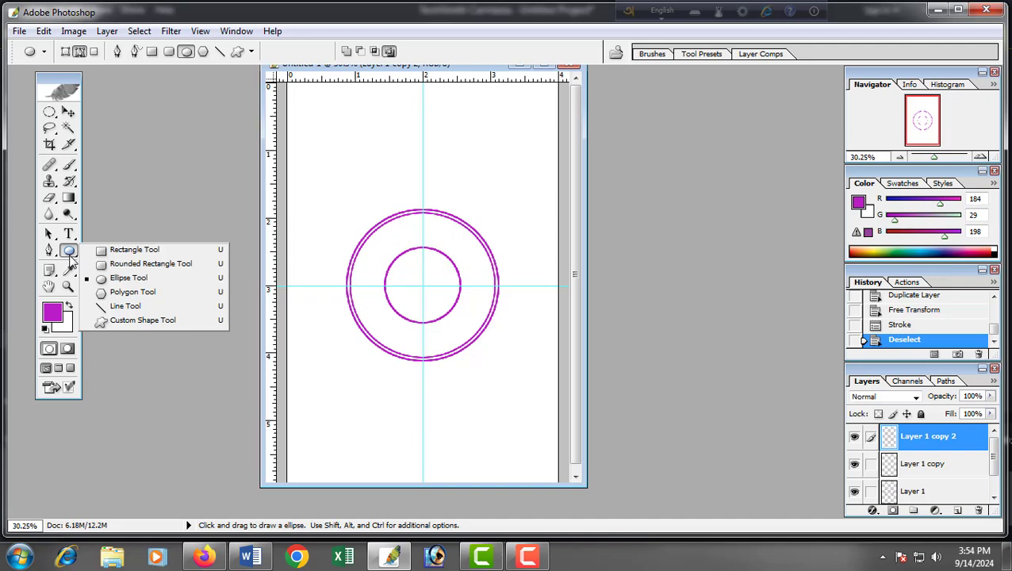
click(127, 278)
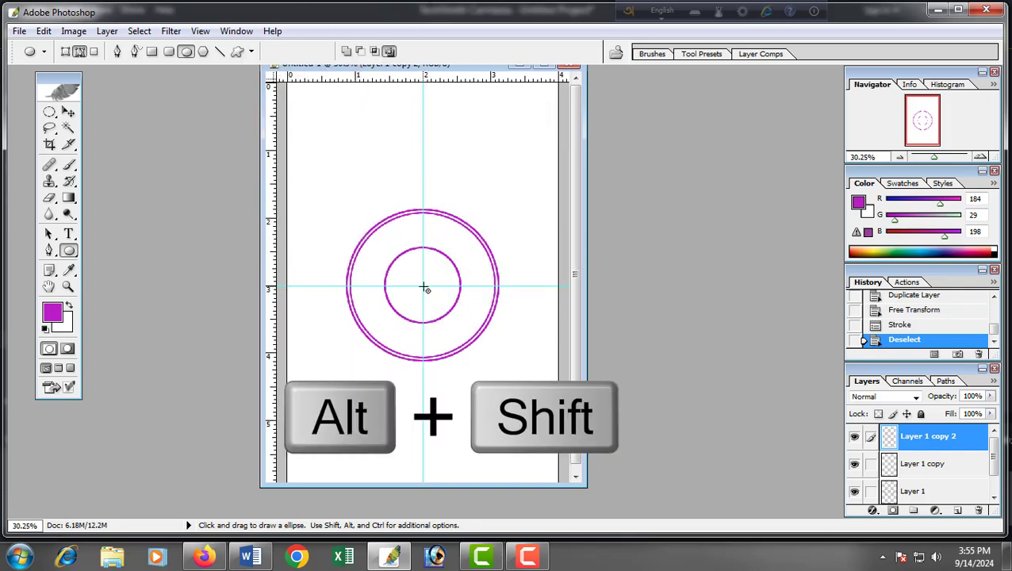
drag(425, 288, 471, 328)
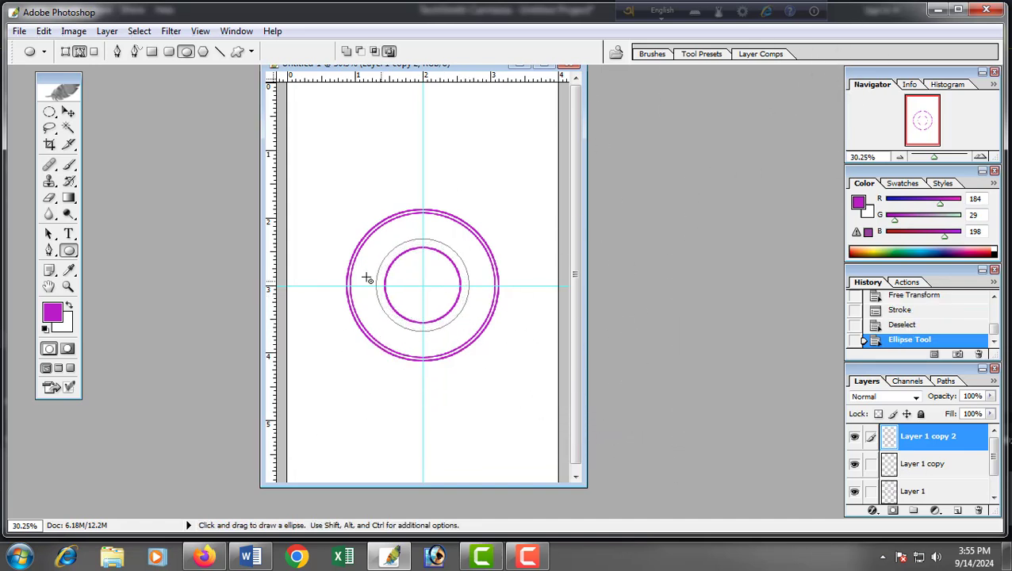
Step: Add the purple 20 pt TonnyBanglaMJ text "সংগ্রাম কম্পিউটার সেন্টার" along the upper arc of the circular path
drag(68, 234, 119, 238)
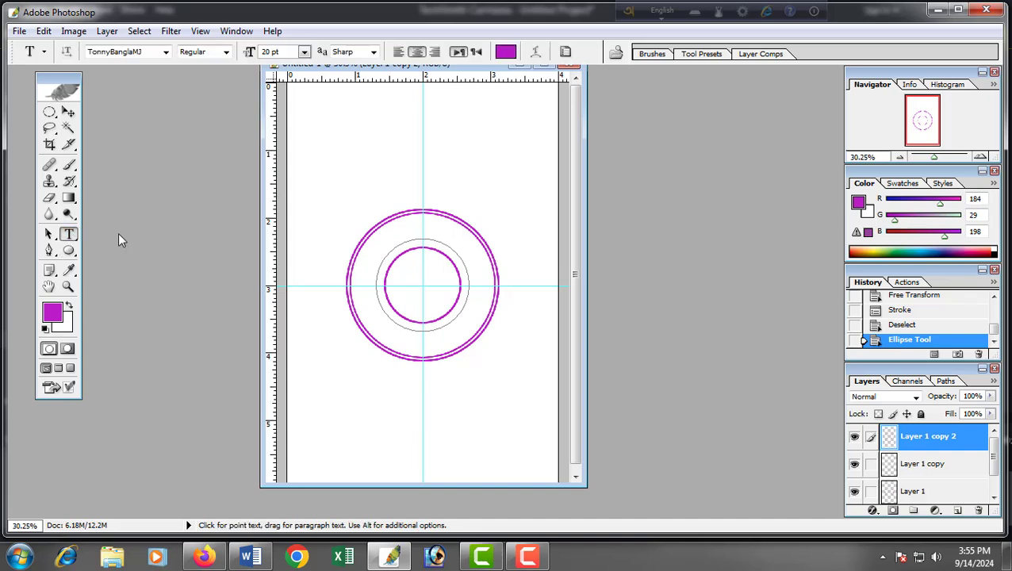
click(418, 235)
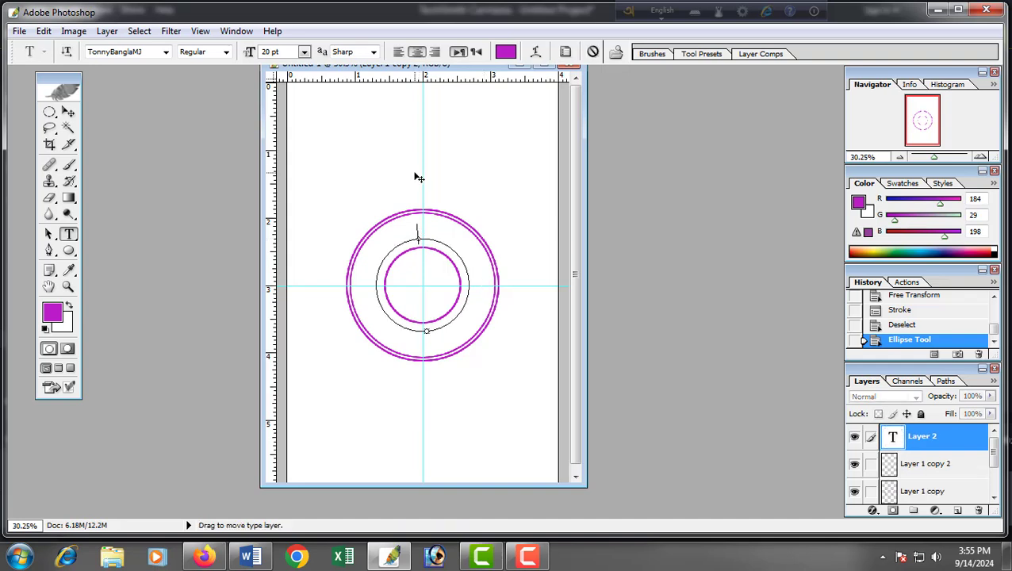
text(সংগ্রাম কম্পি)
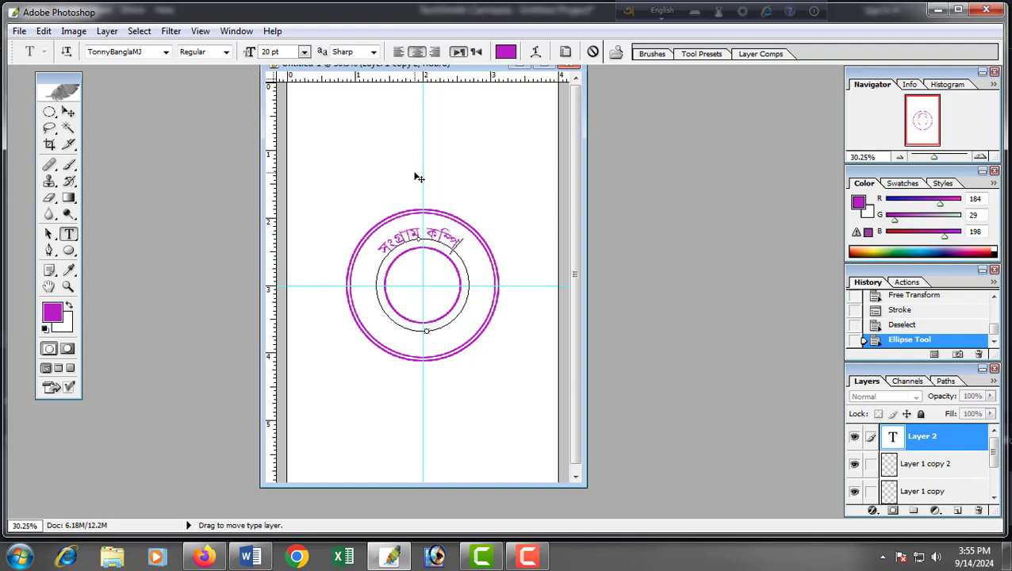
text(উটার)
text( সেন্টার)
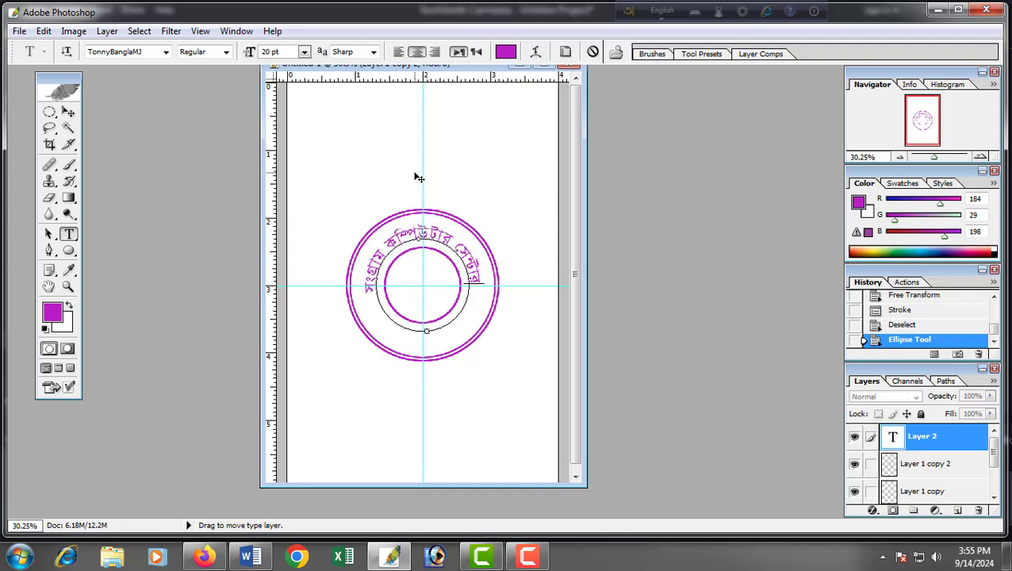
drag(368, 289, 480, 288)
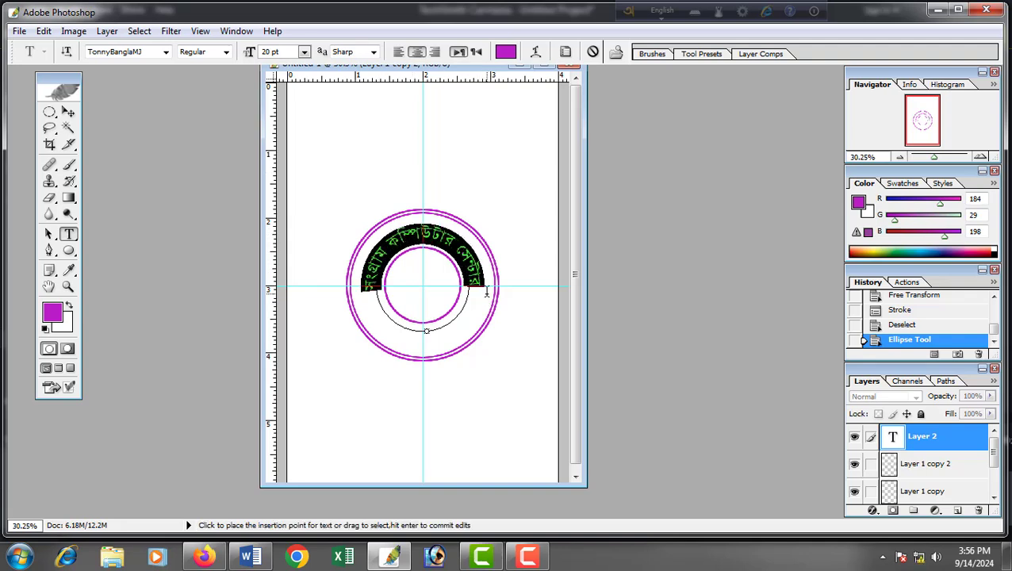
Step: Commit the curved text and duplicate its layer
click(938, 437)
right_click(938, 437)
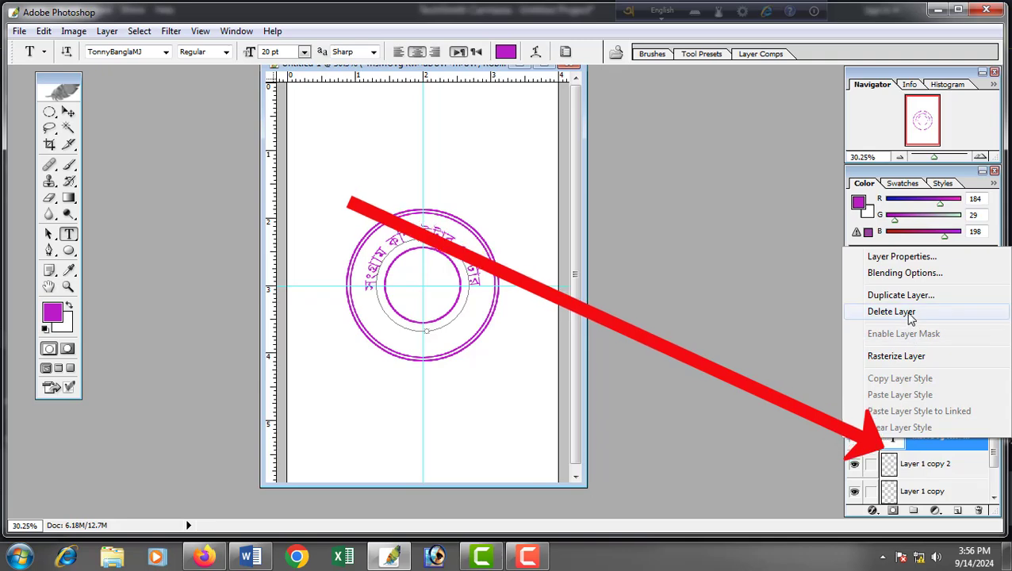
click(901, 295)
click(322, 375)
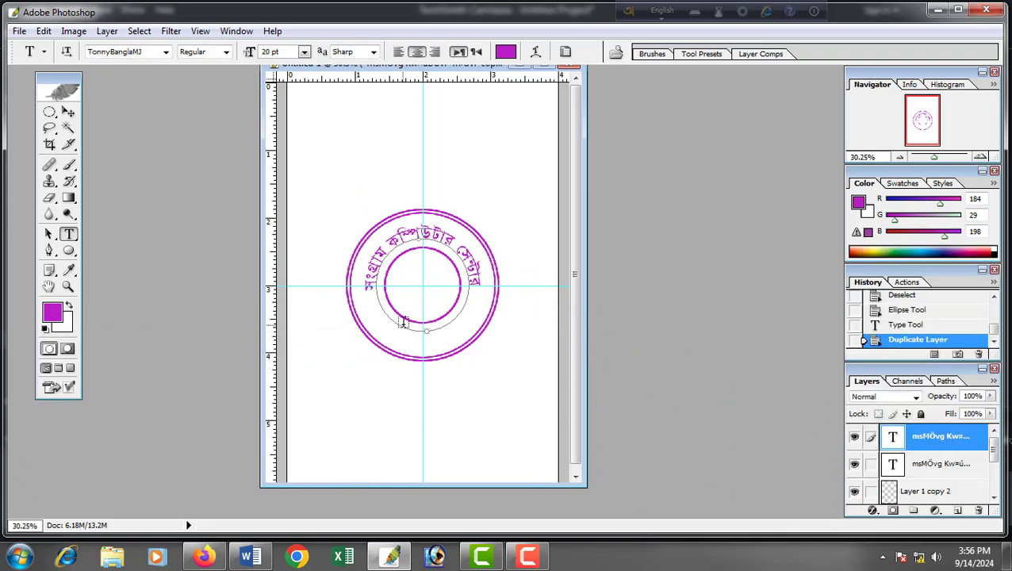
Step: Scale the duplicated text's circular path to 132% about its centre and flip it vertically
key(ctrl+t)
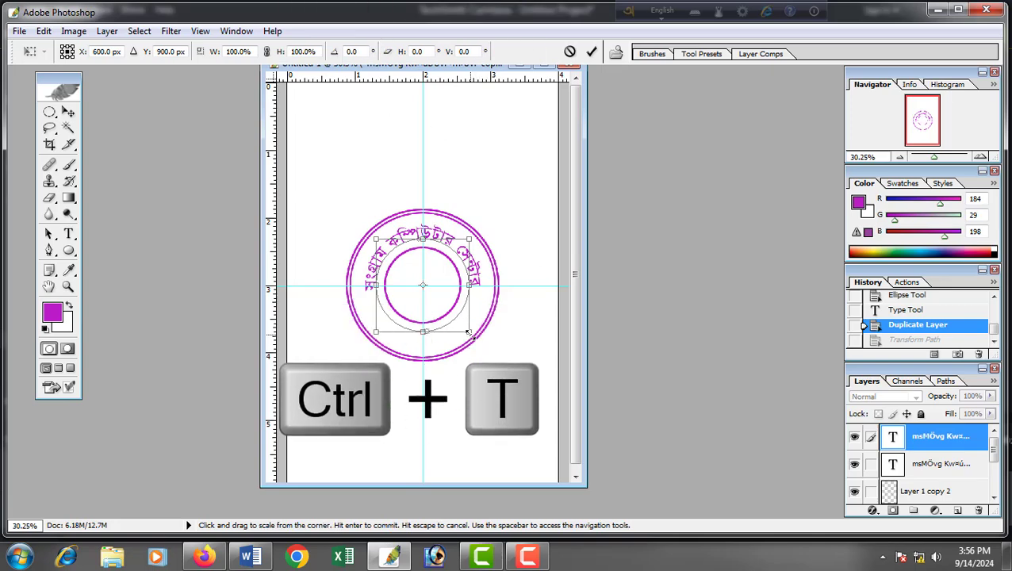
drag(470, 335, 487, 348)
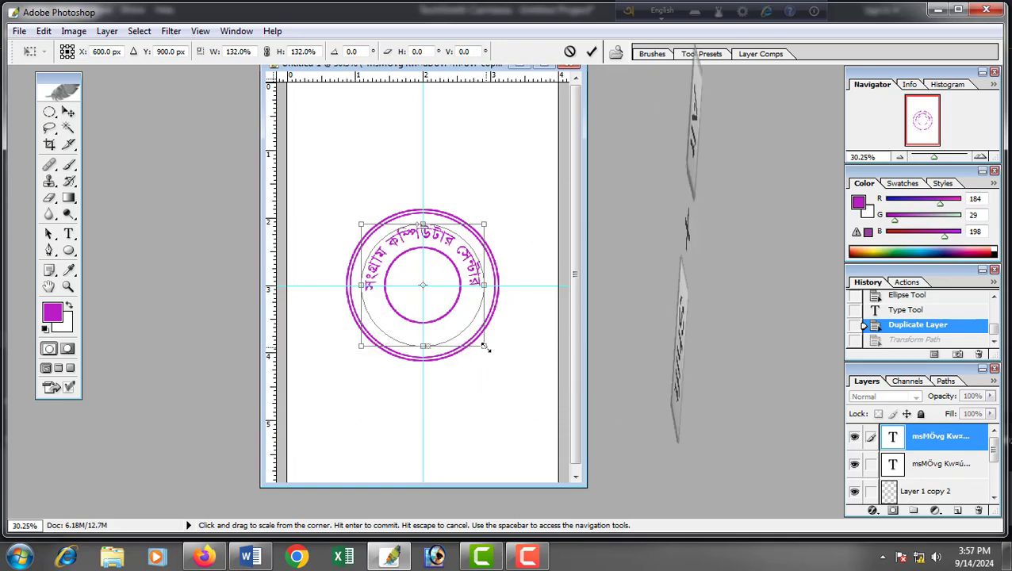
right_click(462, 250)
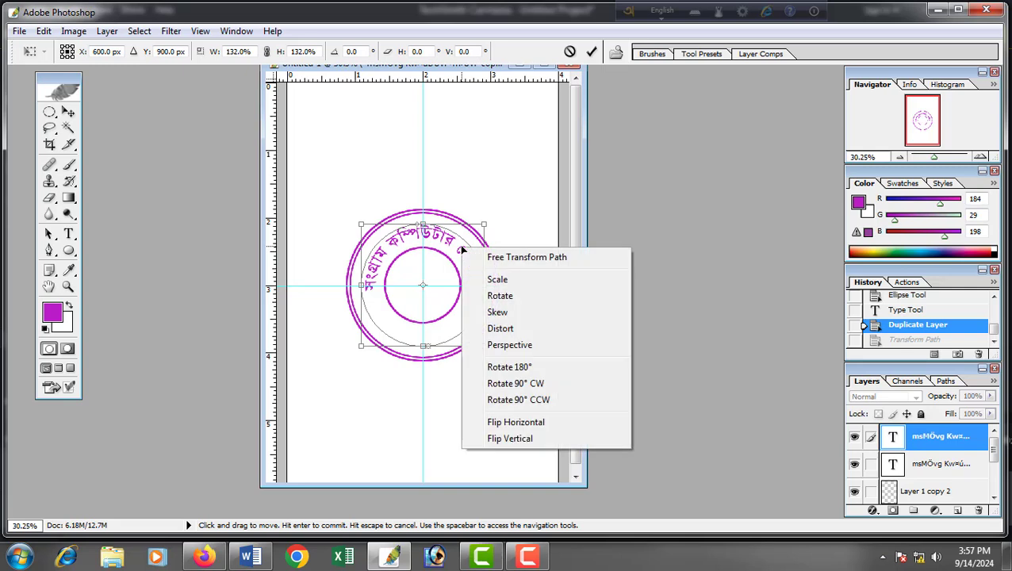
click(508, 439)
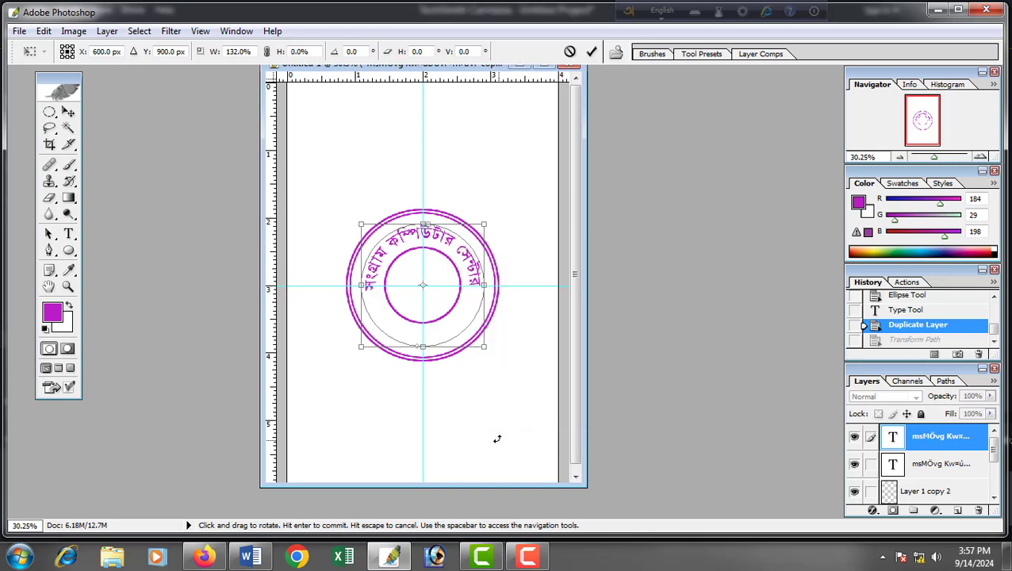
key(Return)
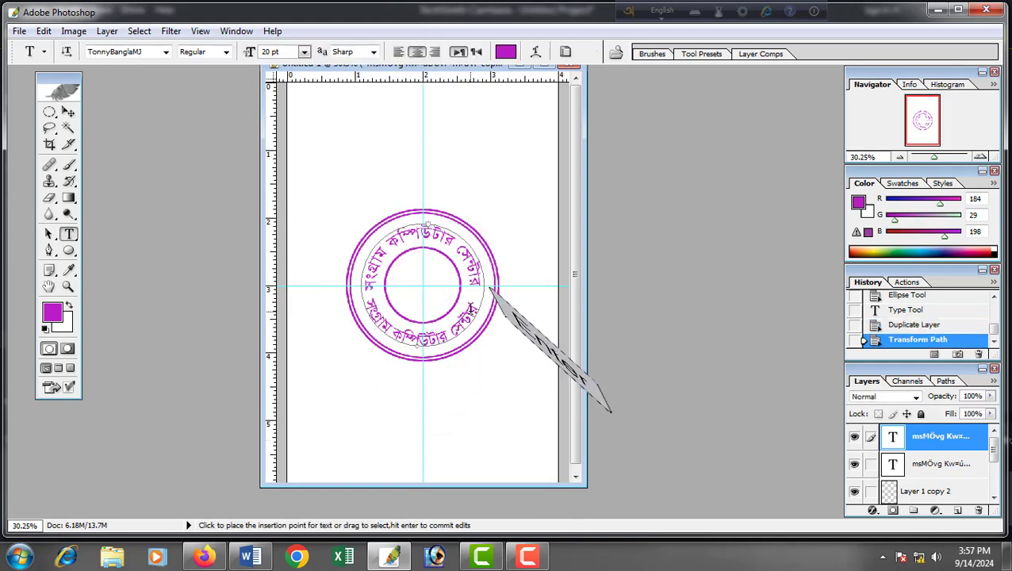
Step: Replace the lower arc's text with "লোহাগড়া, নড়াইল।"
drag(474, 307, 438, 340)
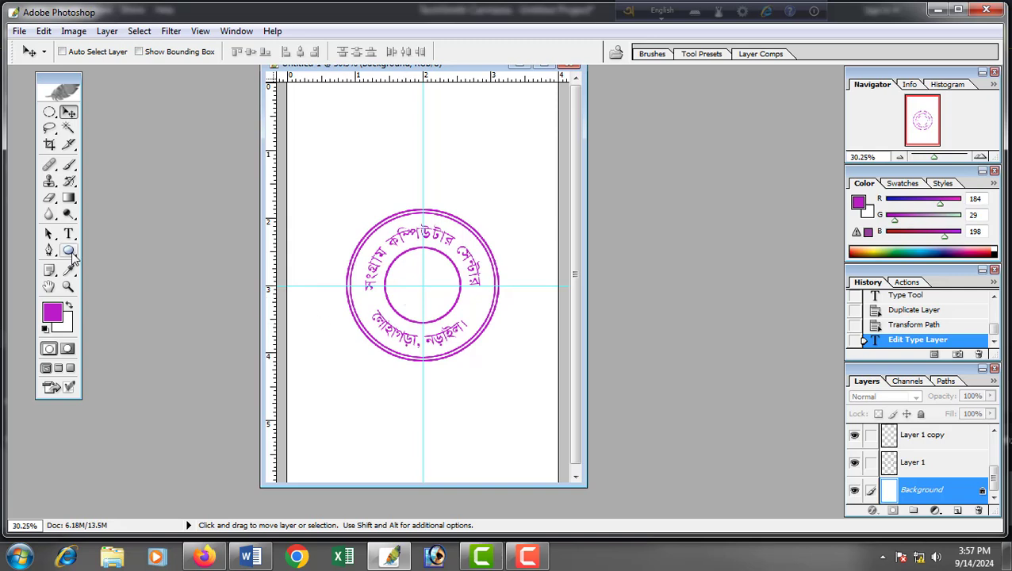
Step: Activate the Custom Shape tool and load the All shape library
click(71, 252)
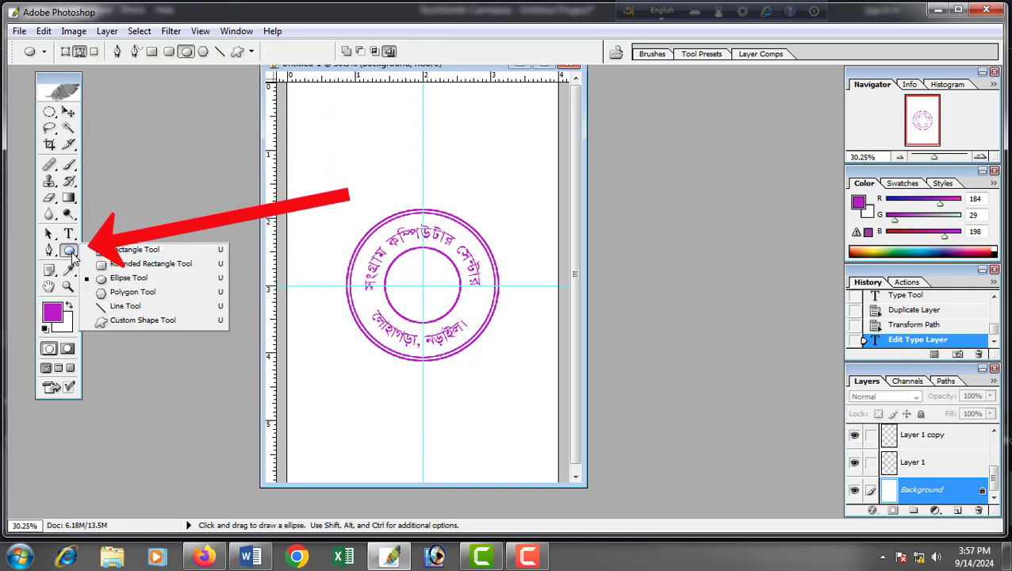
click(123, 322)
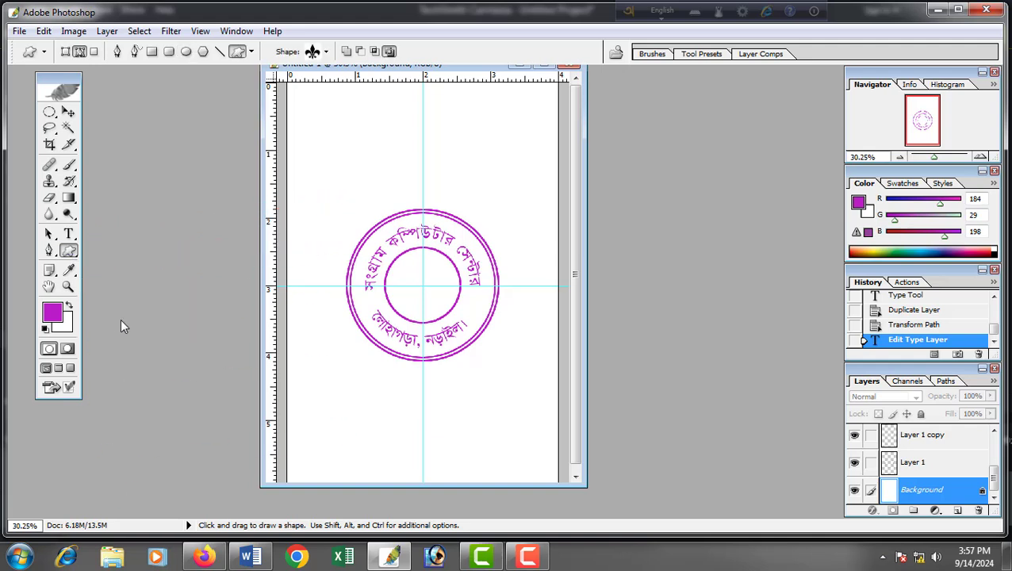
click(325, 51)
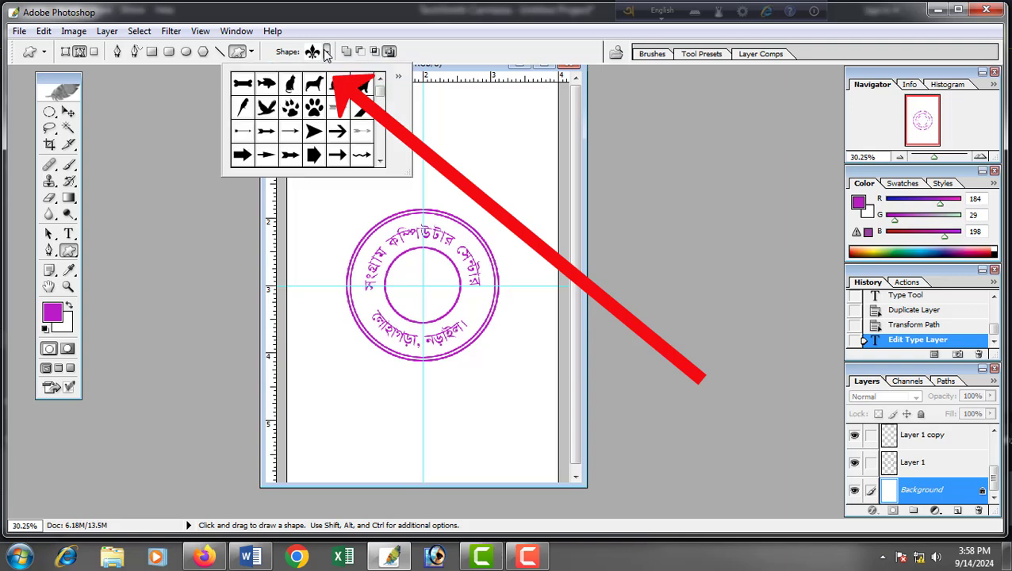
click(399, 79)
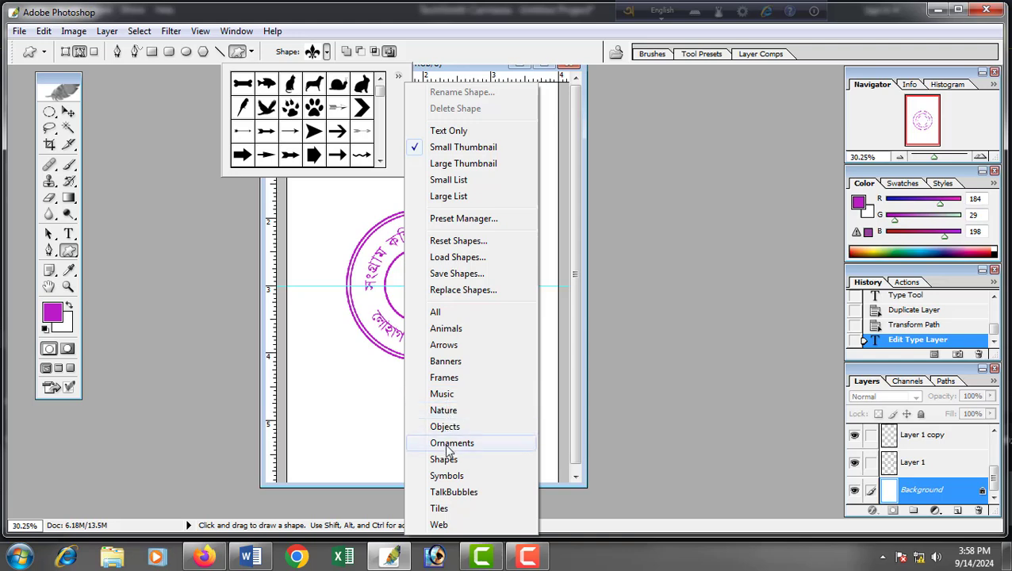
click(436, 312)
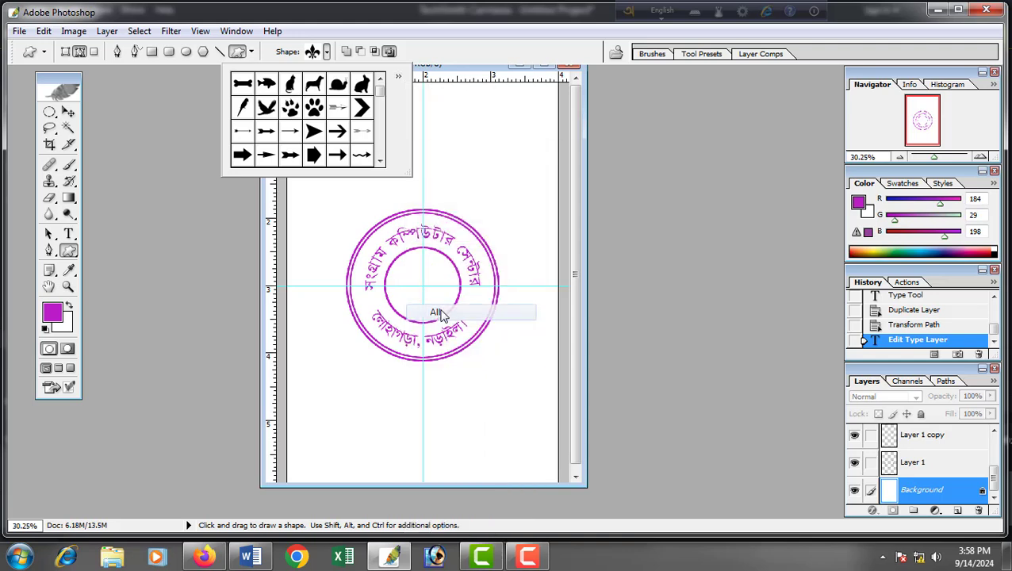
click(459, 221)
Step: Choose the wavy-lines shape from the custom shape library
click(380, 162)
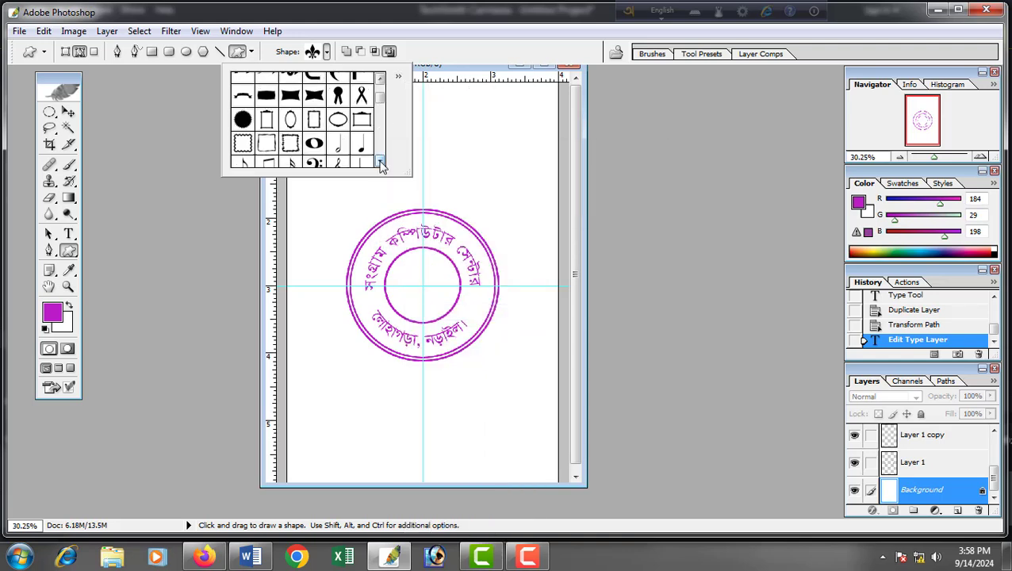
click(381, 161)
click(381, 162)
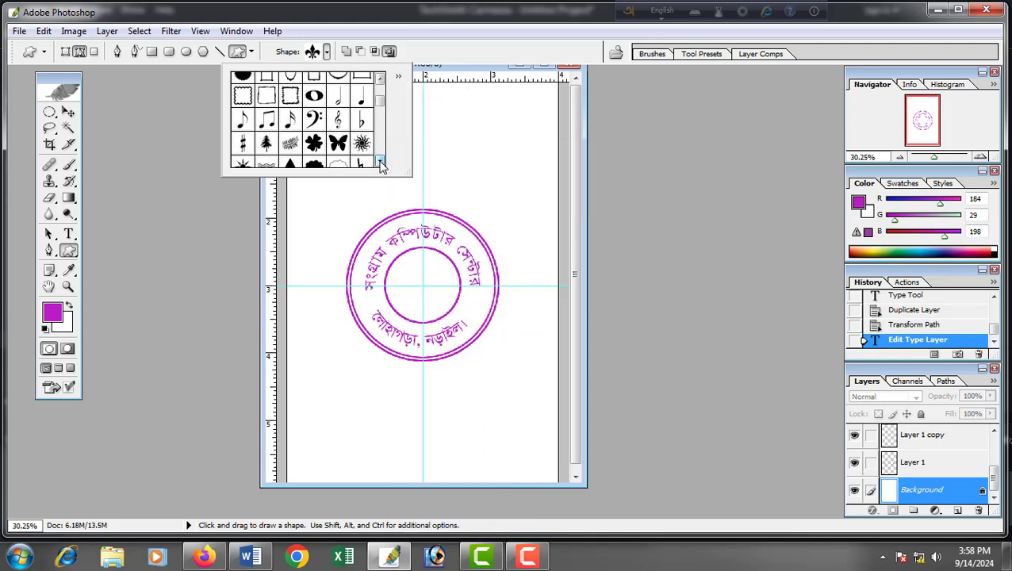
click(381, 162)
click(381, 161)
click(381, 162)
click(381, 162)
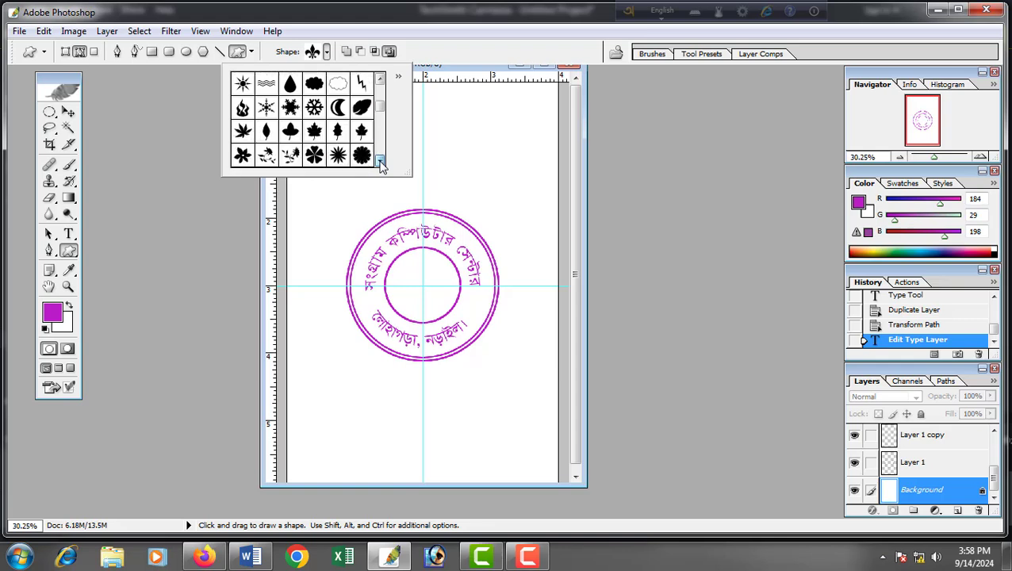
click(381, 162)
click(381, 161)
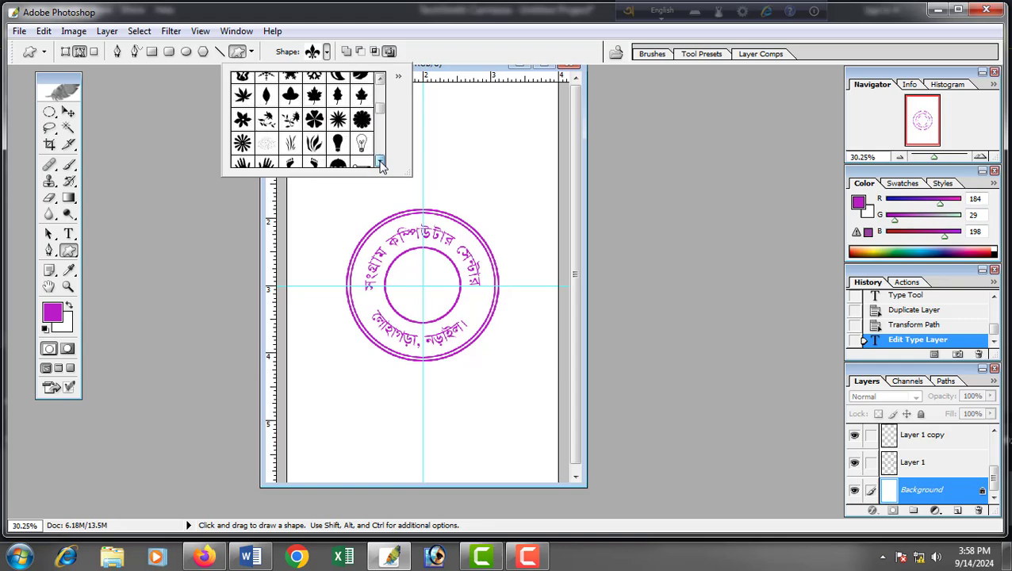
click(381, 162)
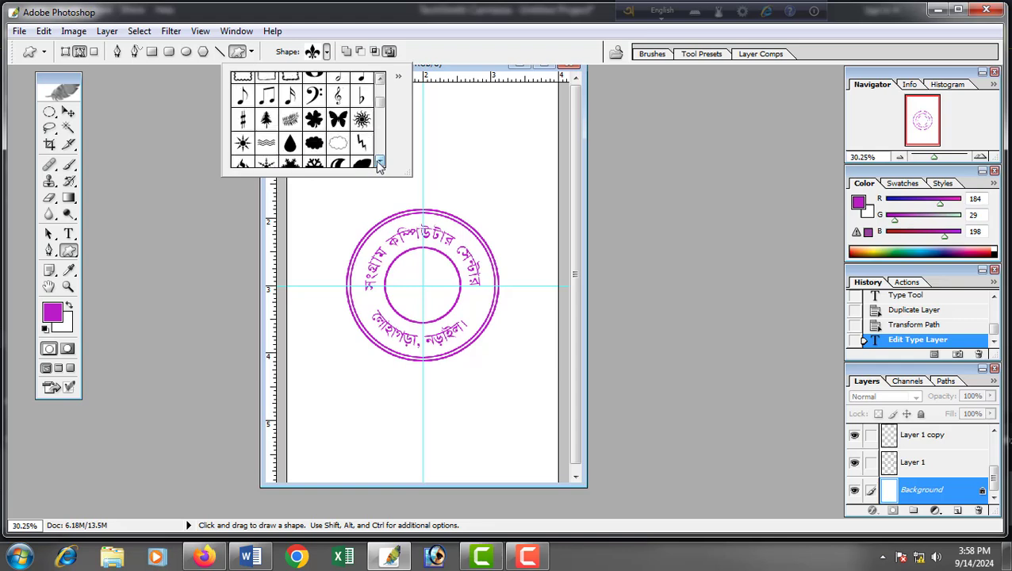
click(267, 145)
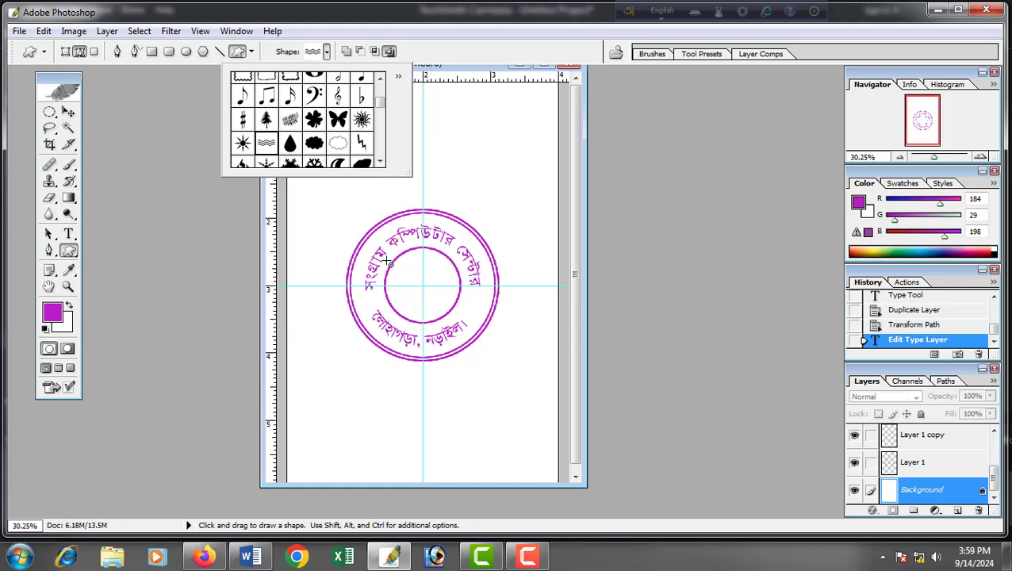
Step: Draw the wavy lines as a purple (B81DC6) shape layer across the lower half of the inner ring
click(65, 52)
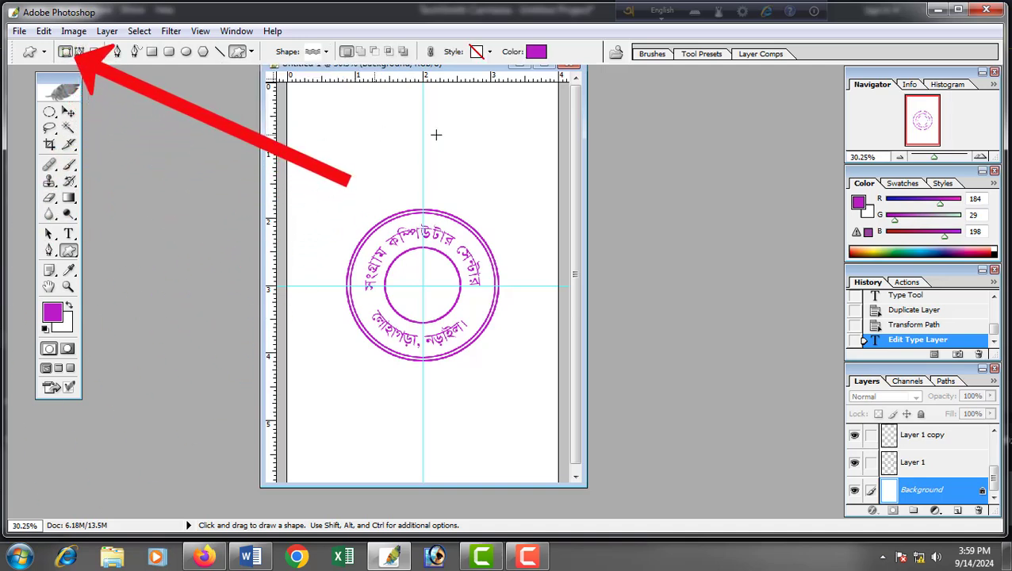
click(537, 52)
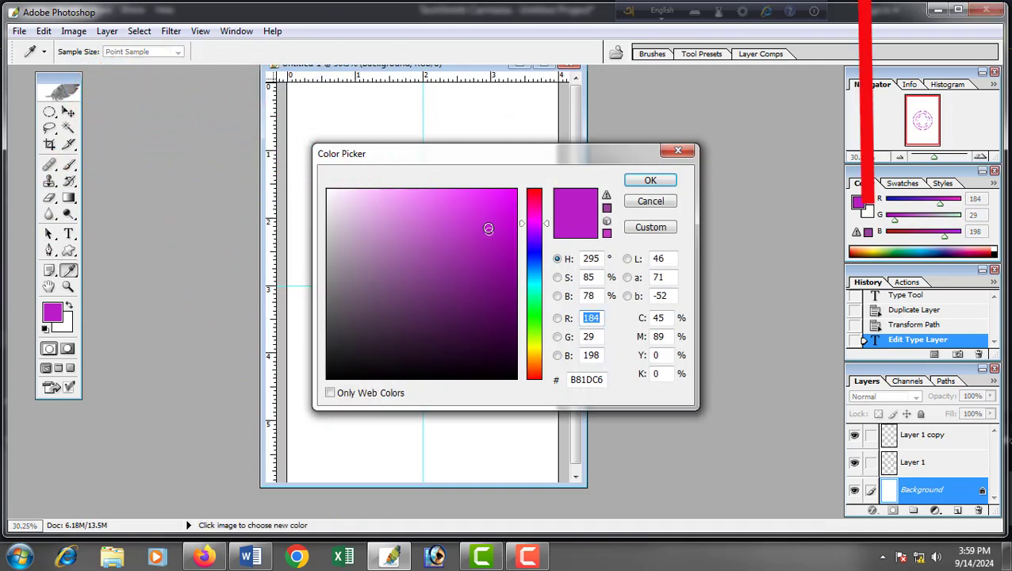
click(651, 181)
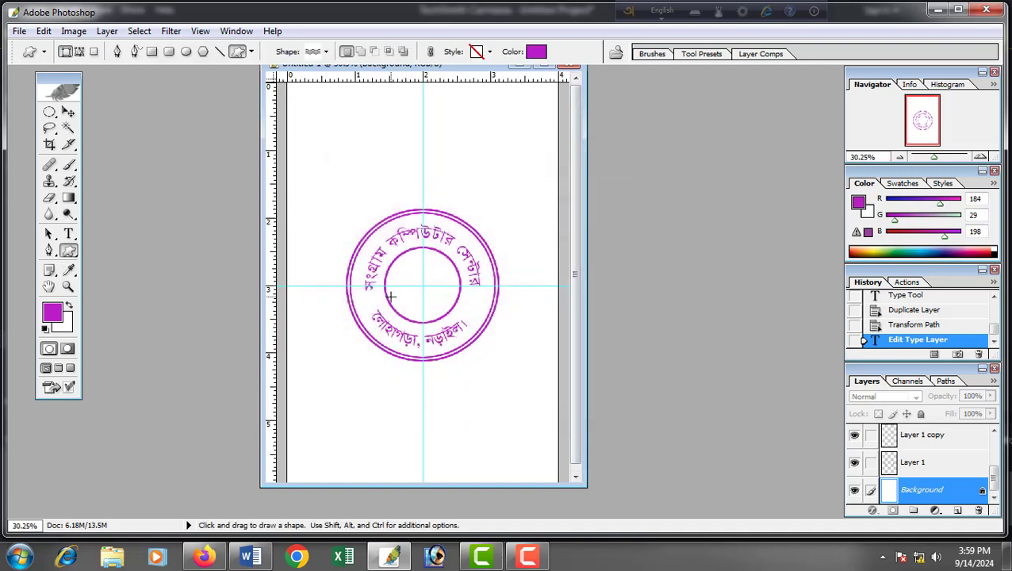
drag(390, 295, 457, 314)
Step: Draw a purple fleur-de-lis custom shape centred above the wavy lines inside the inner ring
click(327, 52)
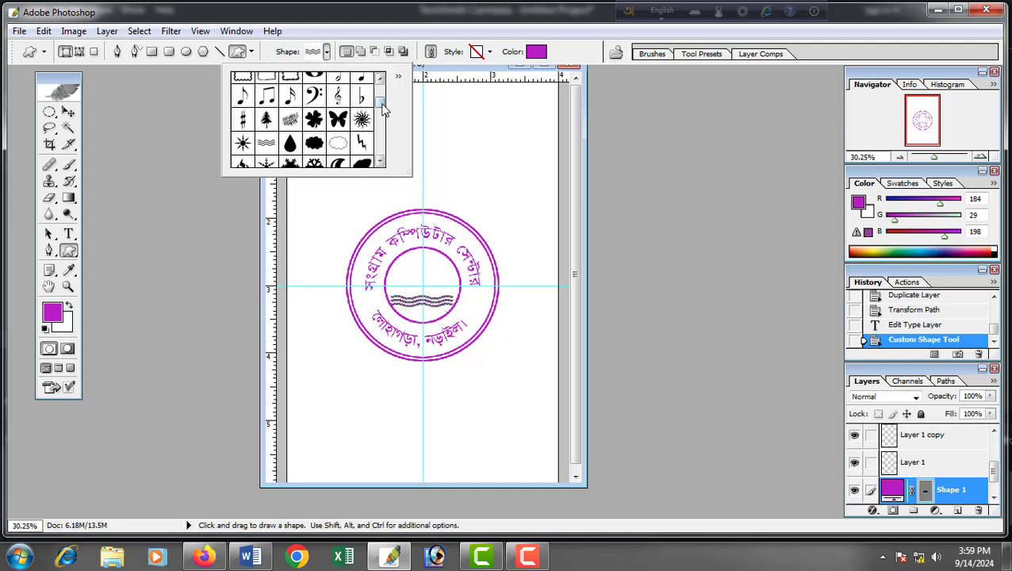
drag(381, 110, 384, 125)
click(342, 115)
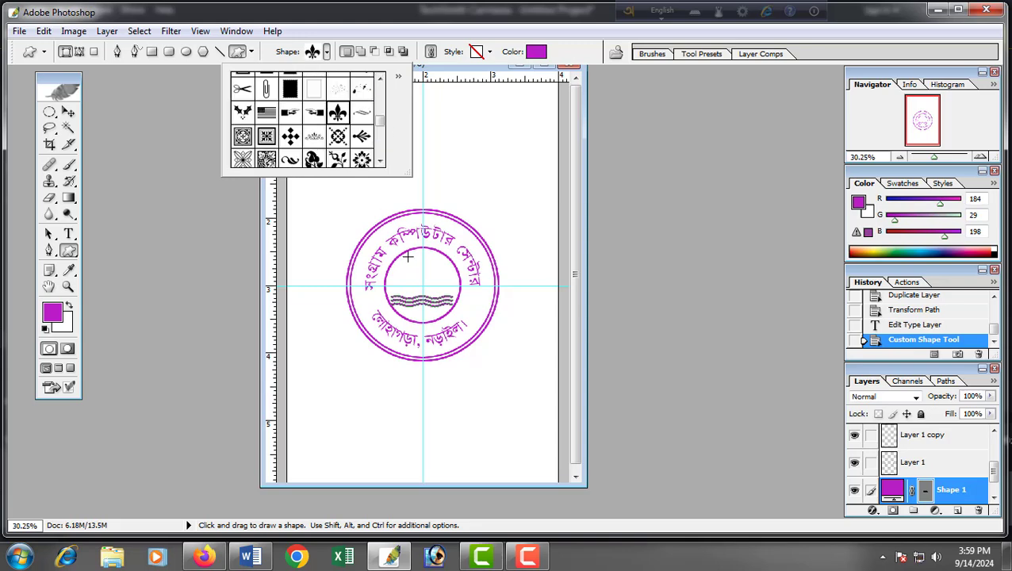
click(408, 257)
drag(408, 257, 439, 293)
Step: Draw a small solid five-pointed star custom shape between the left ends of the upper and lower curved texts
click(325, 51)
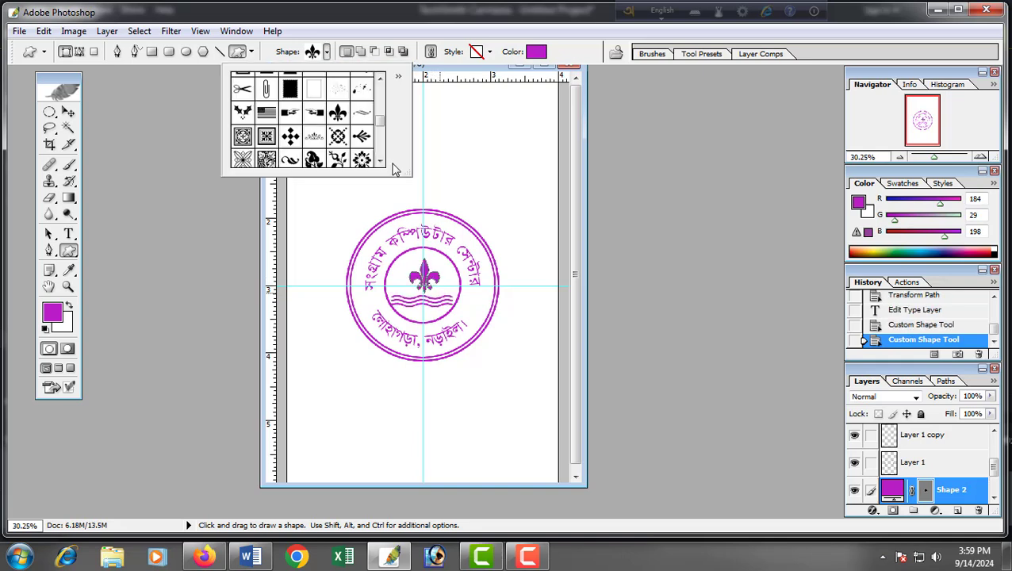
click(381, 161)
click(381, 161)
click(381, 161)
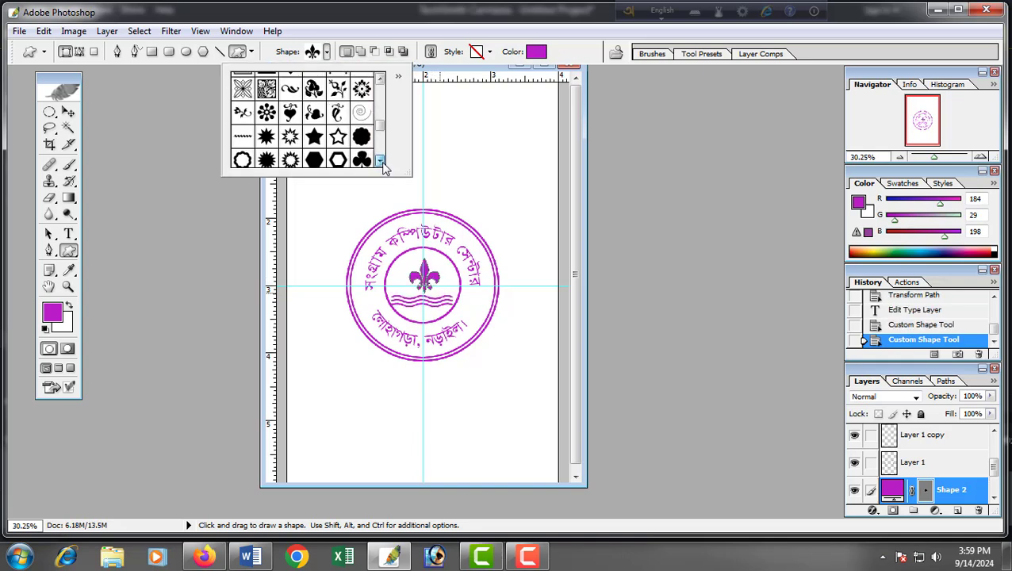
click(315, 139)
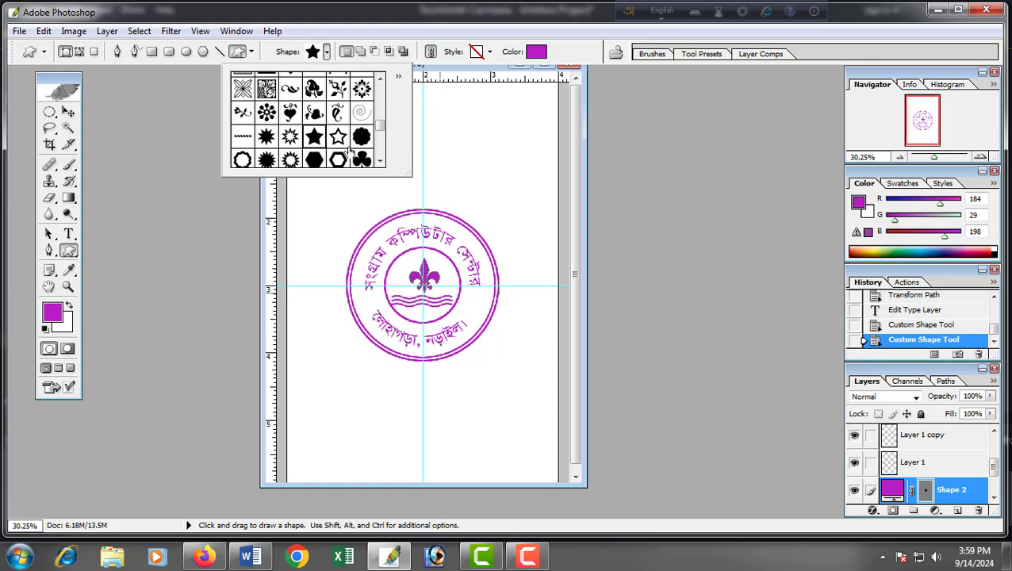
click(365, 293)
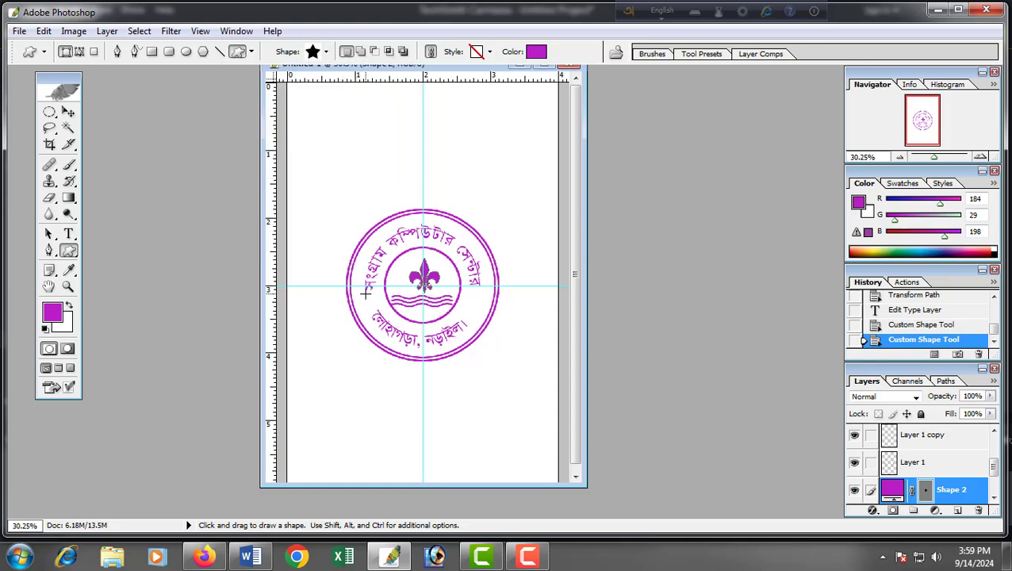
drag(371, 302, 367, 296)
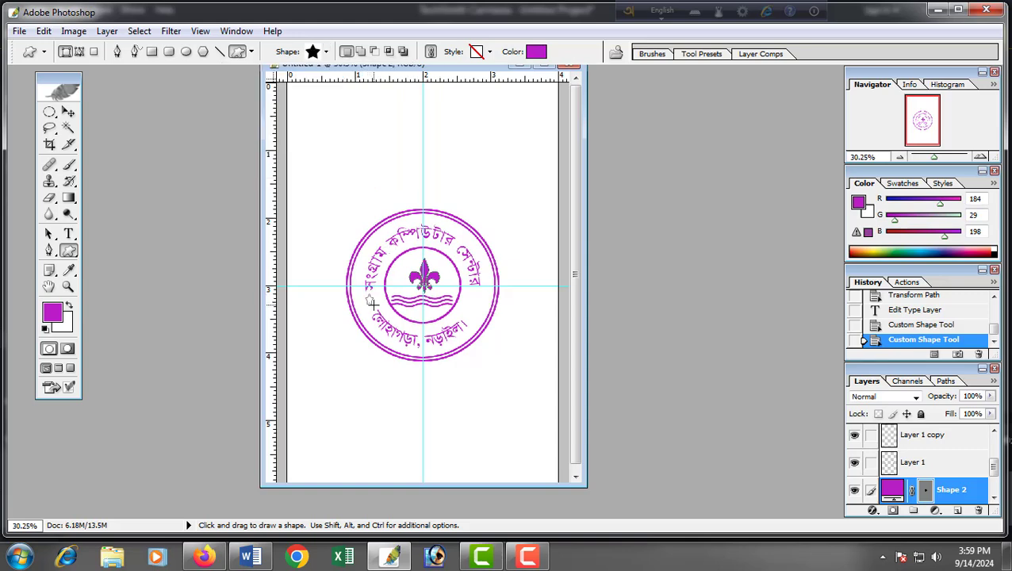
Step: Duplicate the star horizontally to the gap between the right ends of the two curved texts, then select the Background layer
click(70, 114)
key(ctrl+alt)
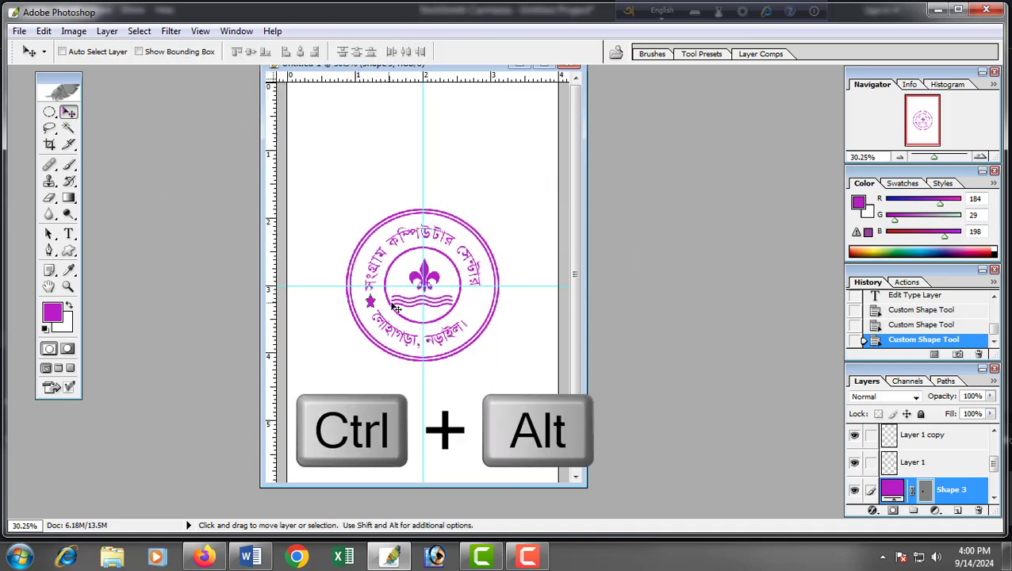
right_click(400, 315)
click(414, 328)
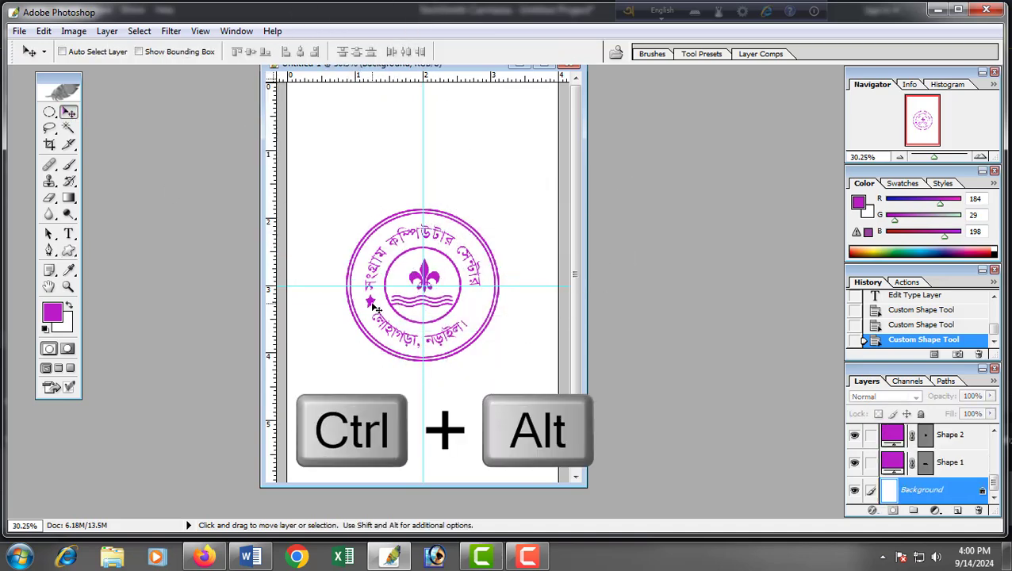
right_click(370, 305)
click(384, 311)
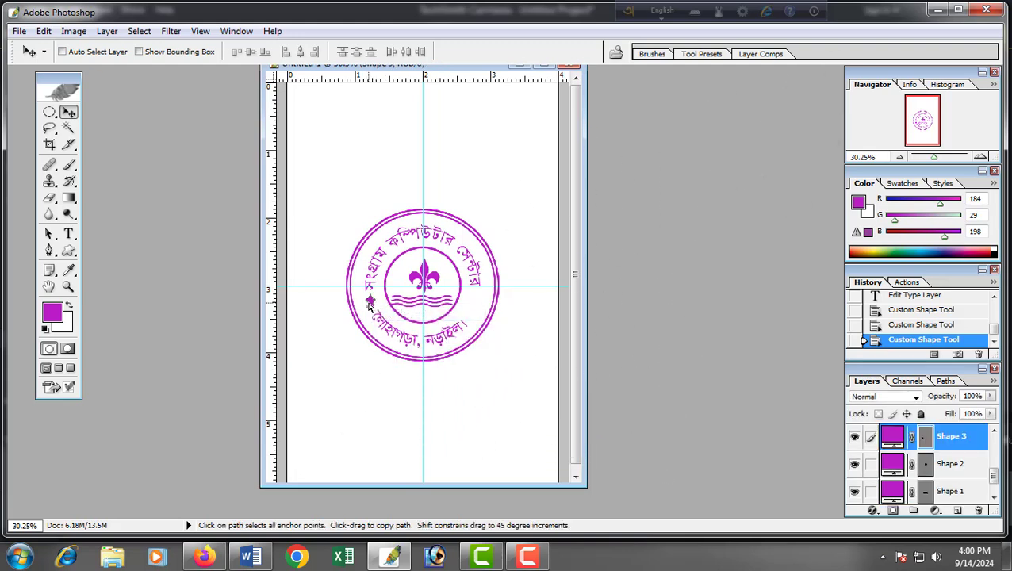
drag(370, 305, 475, 305)
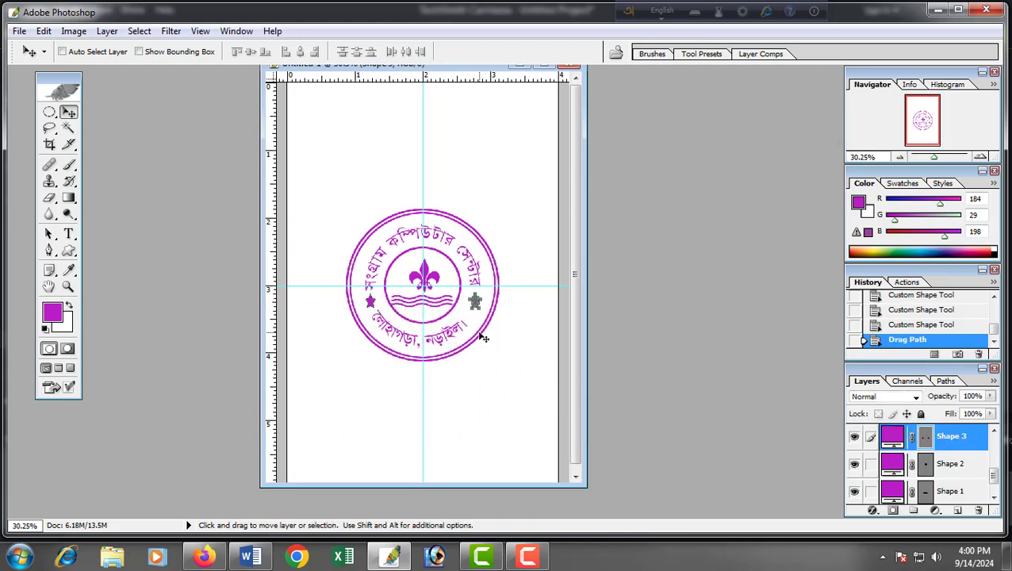
right_click(480, 337)
click(508, 343)
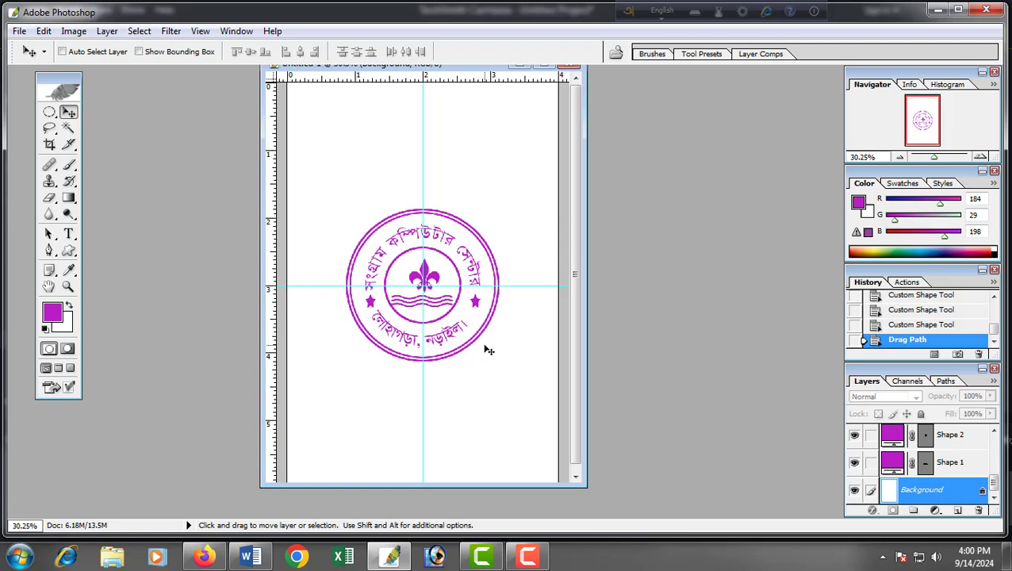
key(ctrl+plus)
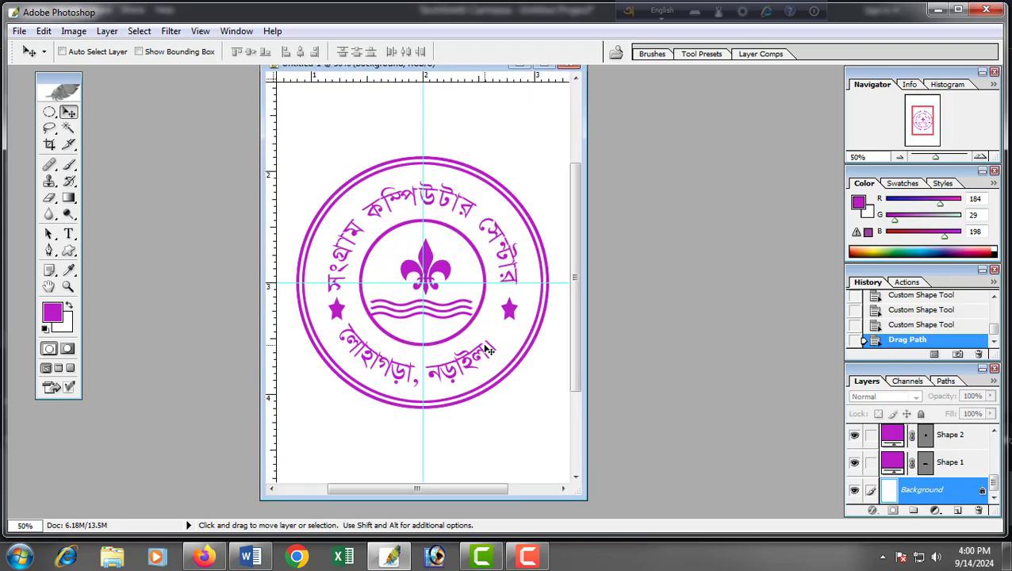
key(ctrl+minus)
key(ctrl+minus)
key(ctrl+plus)
key(ctrl+minus)
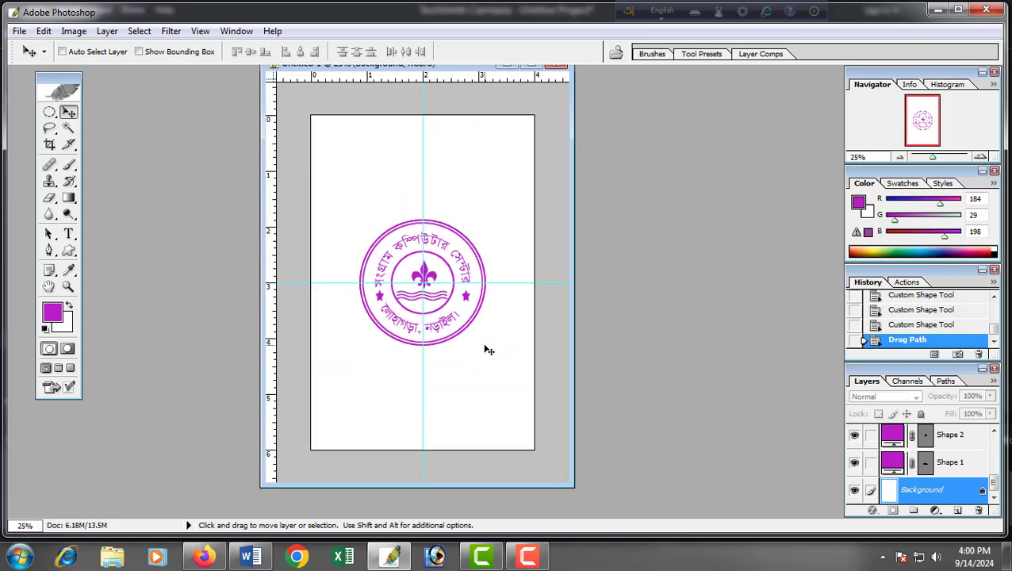